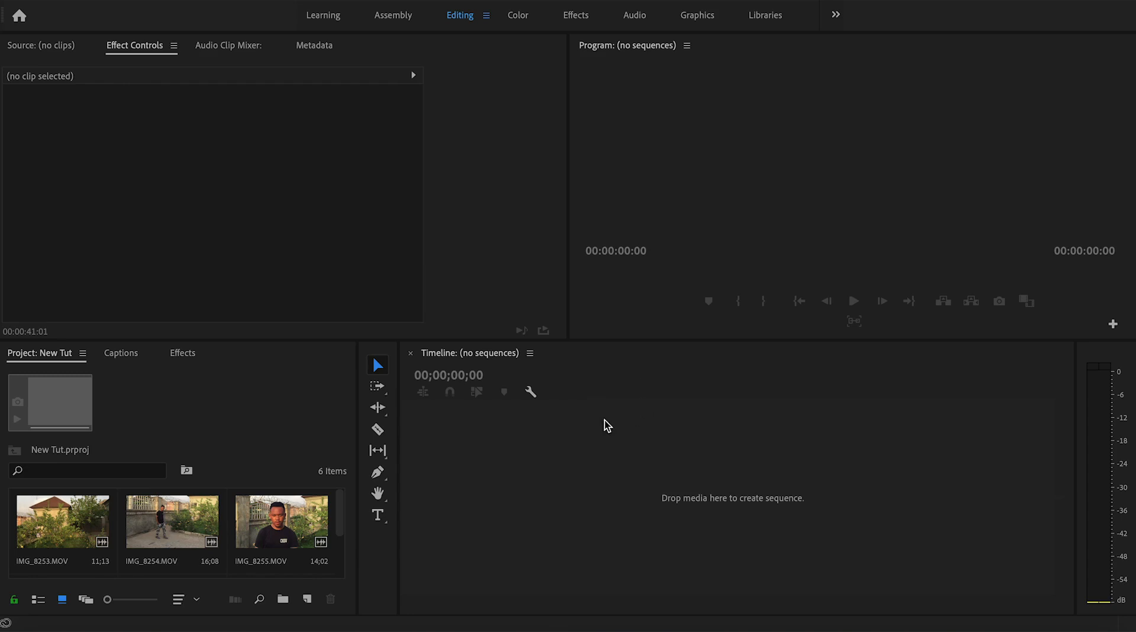
Create a new sequence in the empty timeline from the project clip IMG_8259.MOV.
left_click(339, 552)
left_click_drag(342, 503, 338, 568)
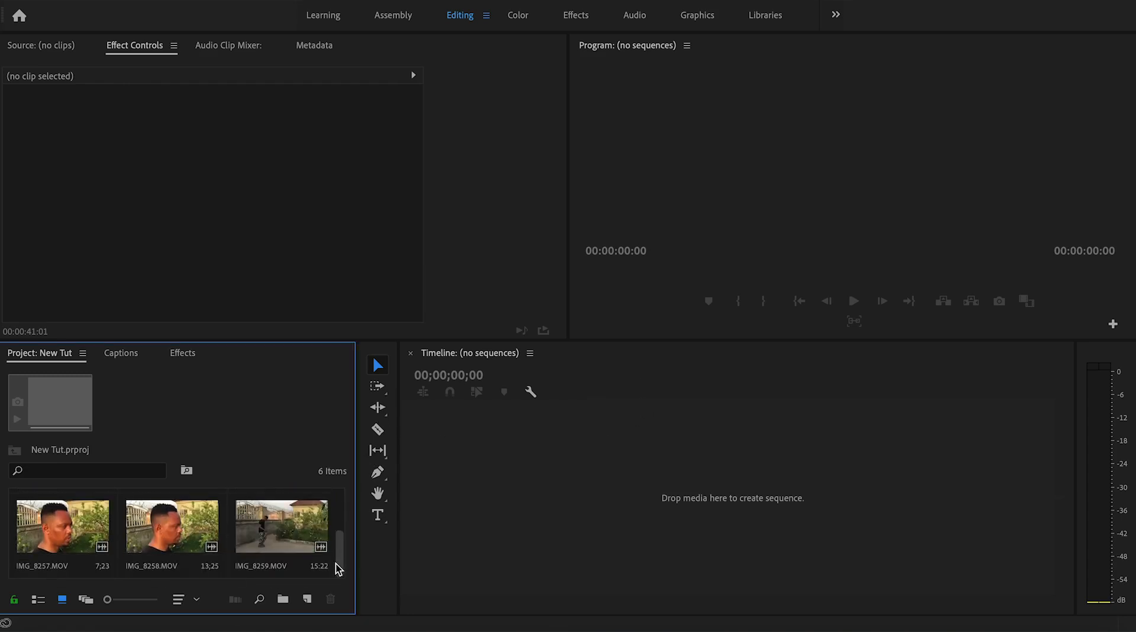
left_click(271, 549)
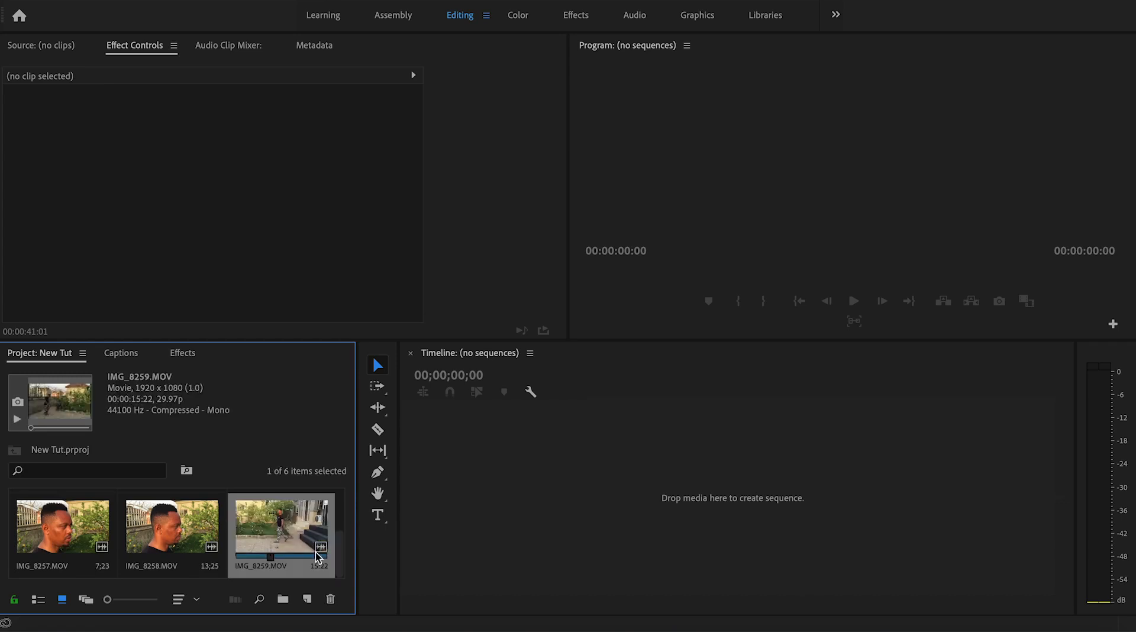
left_click_drag(338, 555, 337, 512)
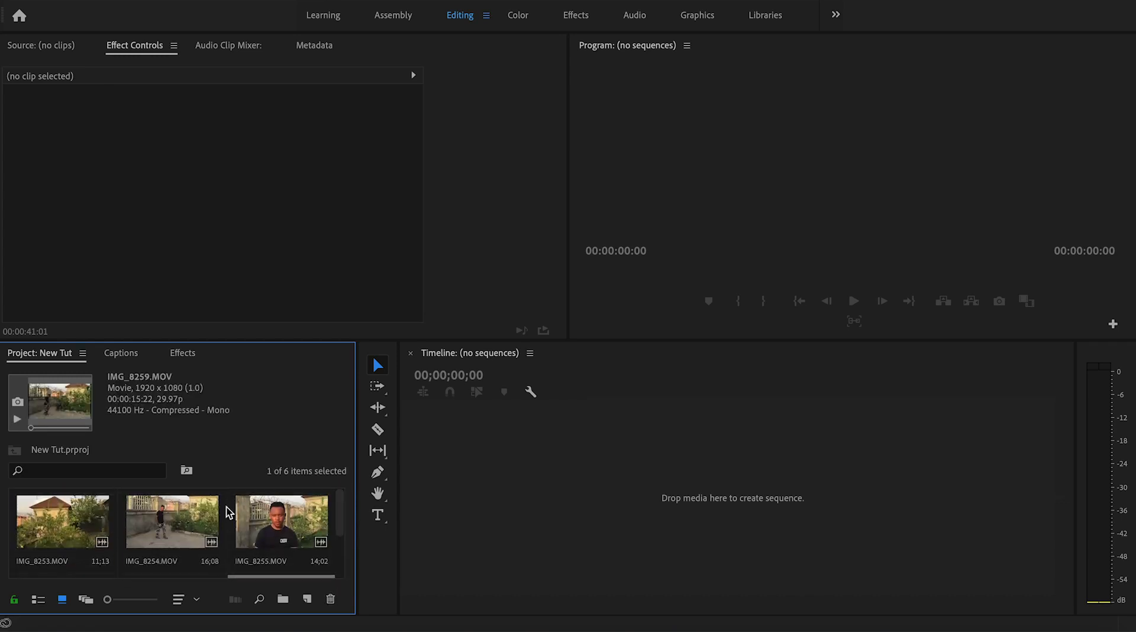
left_click(173, 520)
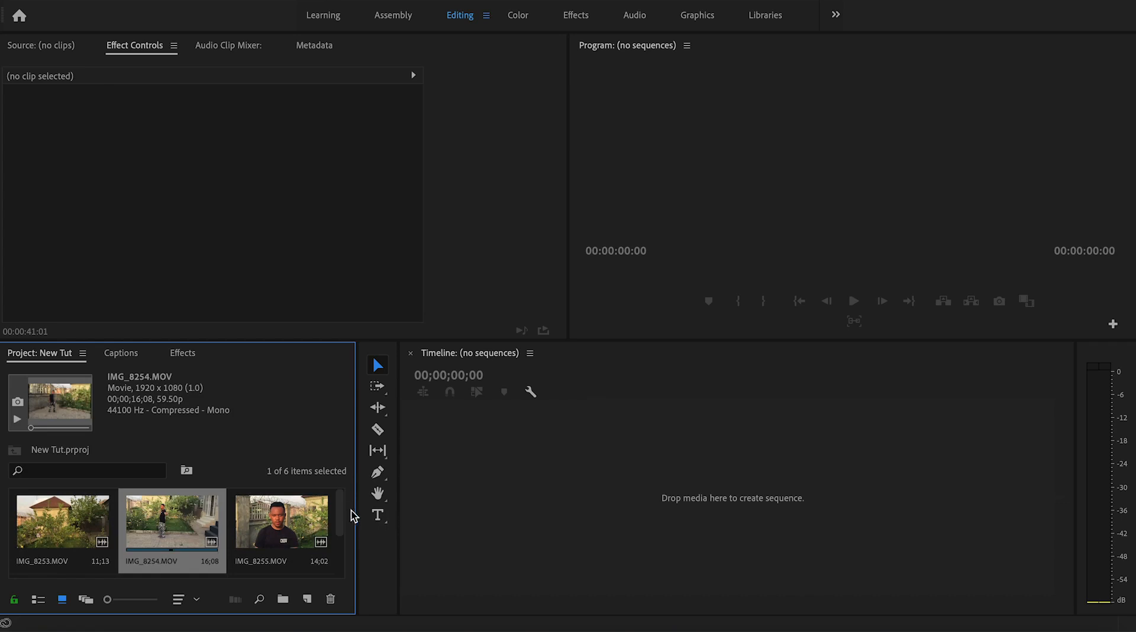
left_click_drag(341, 510, 342, 604)
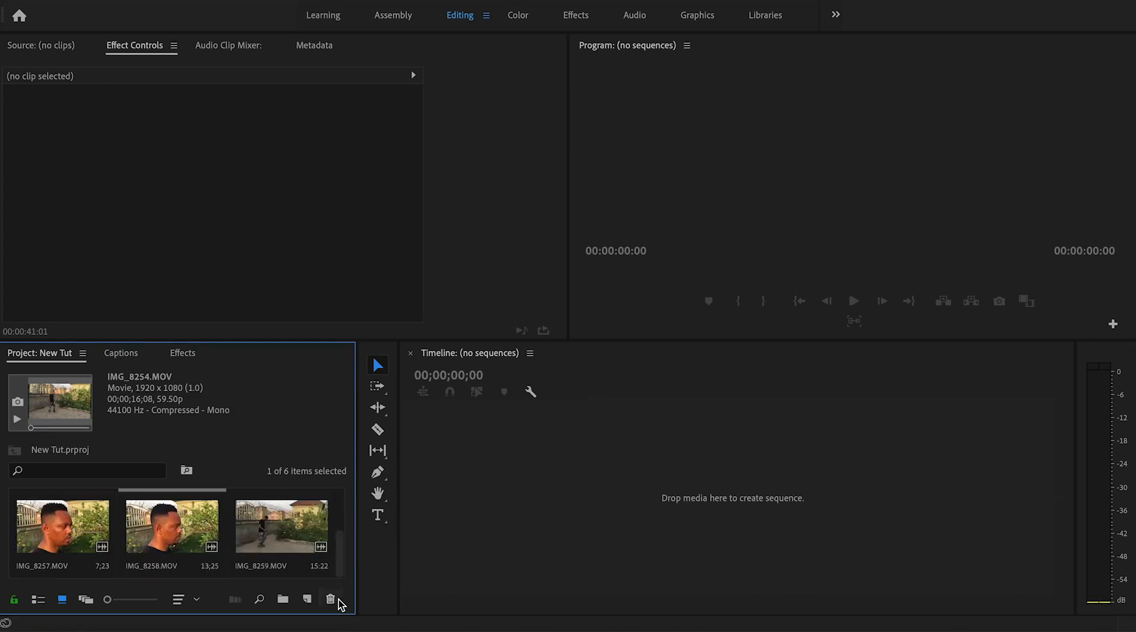
left_click(282, 533)
left_click_drag(267, 529, 611, 514)
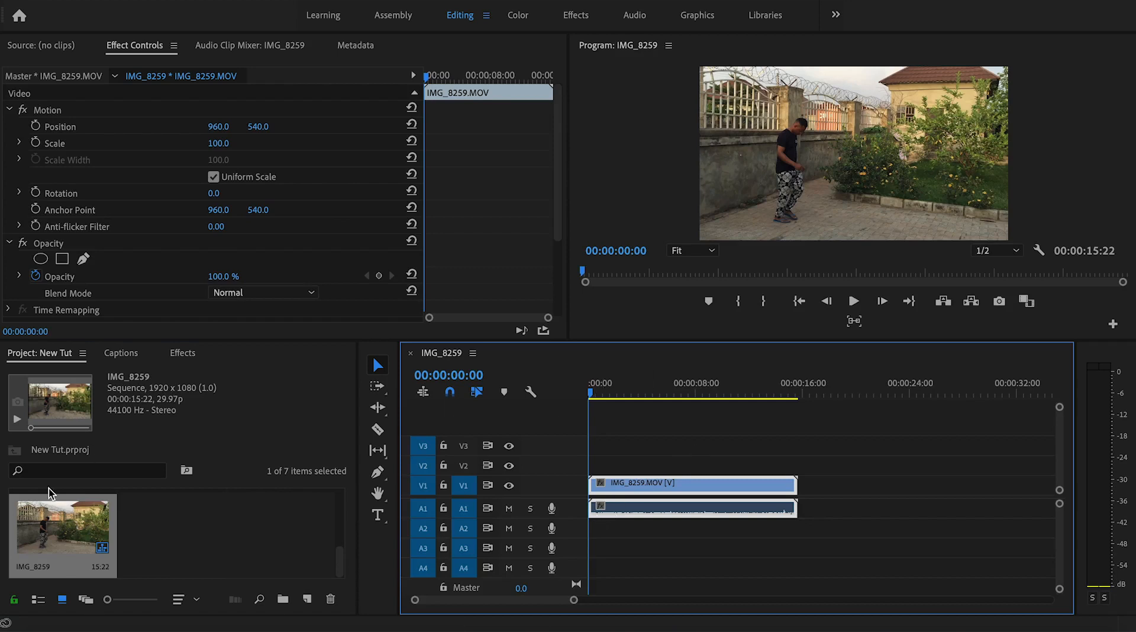
Play part of IMG_8259.MOV in the timeline to review its motion.
left_click_drag(338, 560, 339, 504)
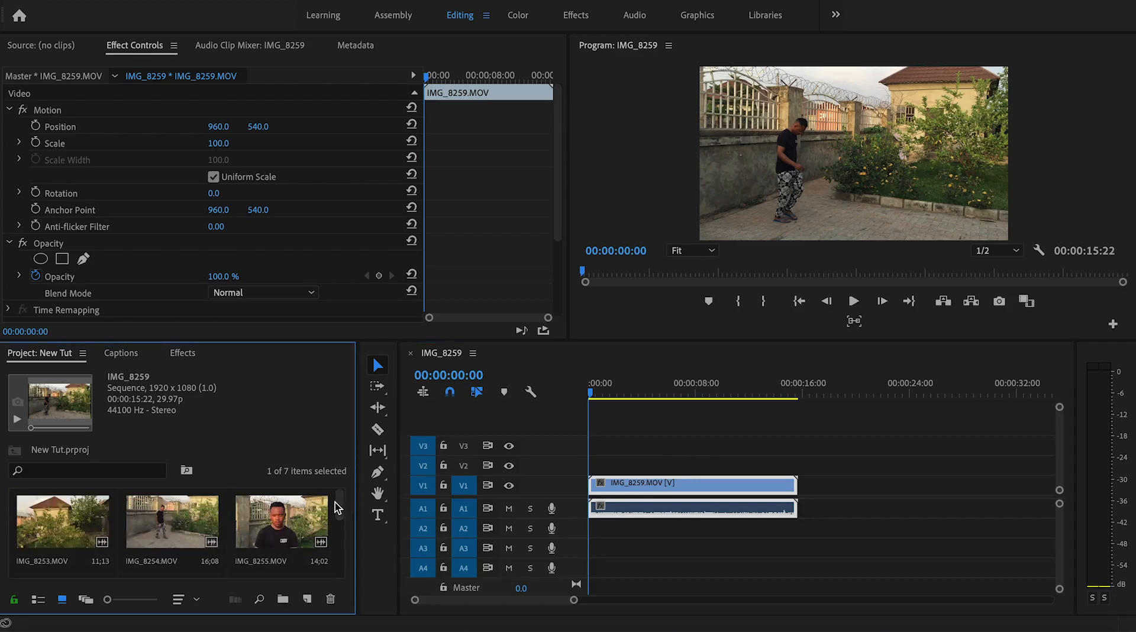
left_click(641, 393)
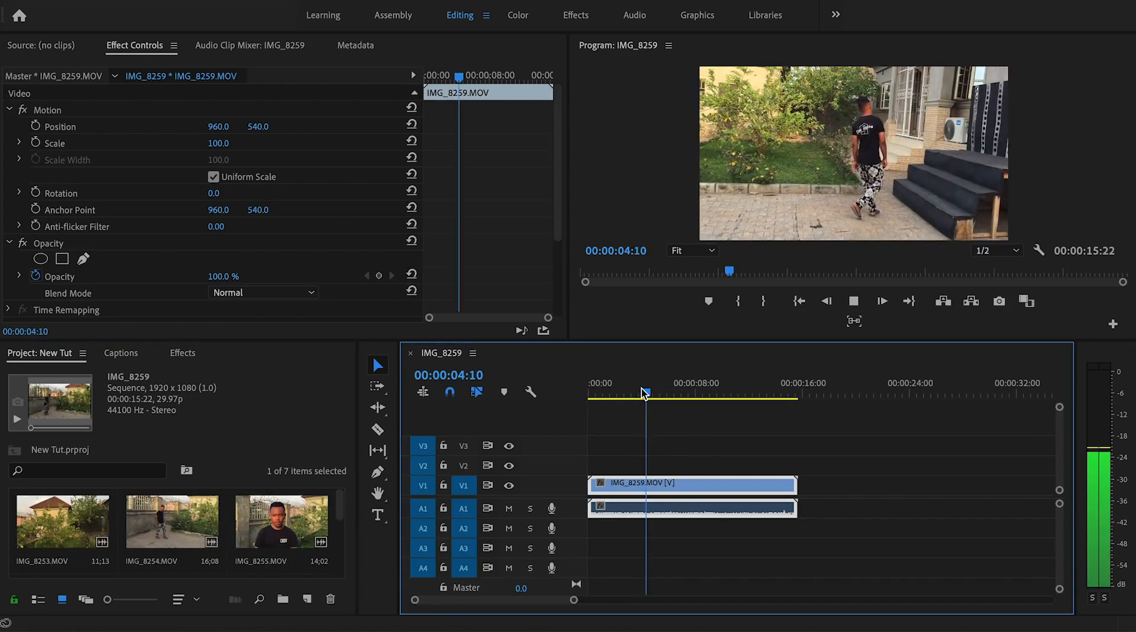
key("space")
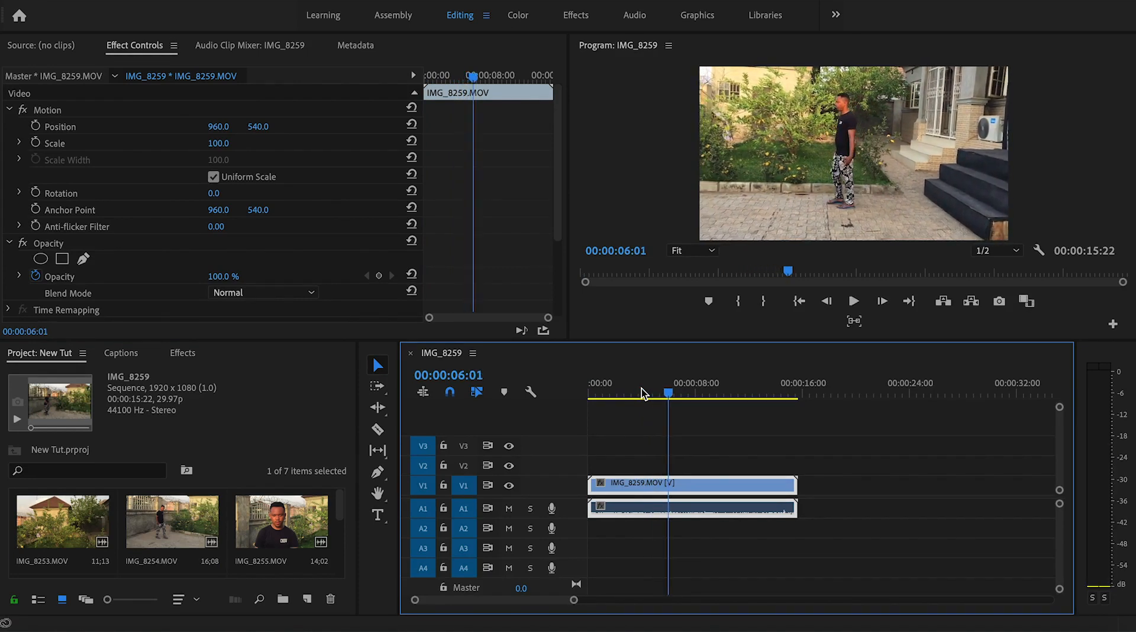
Add IMG_8254.MOV to tracks V1 and A1 after IMG_8259.MOV, leaving a short gap between the clips.
left_click(338, 504)
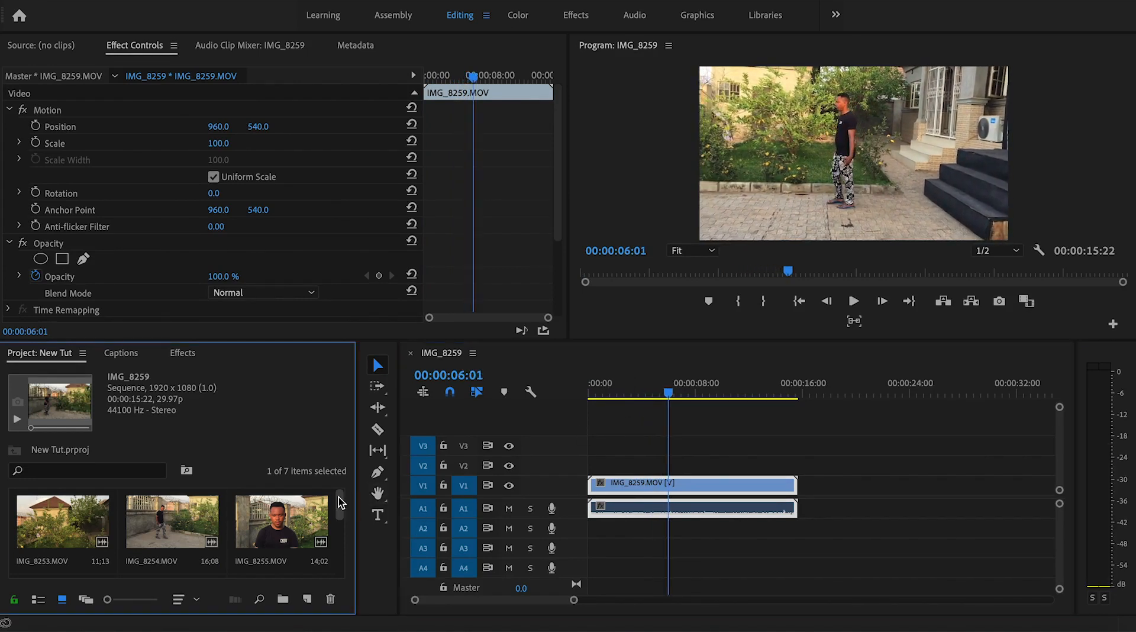
left_click(166, 524)
left_click_drag(152, 519, 831, 503)
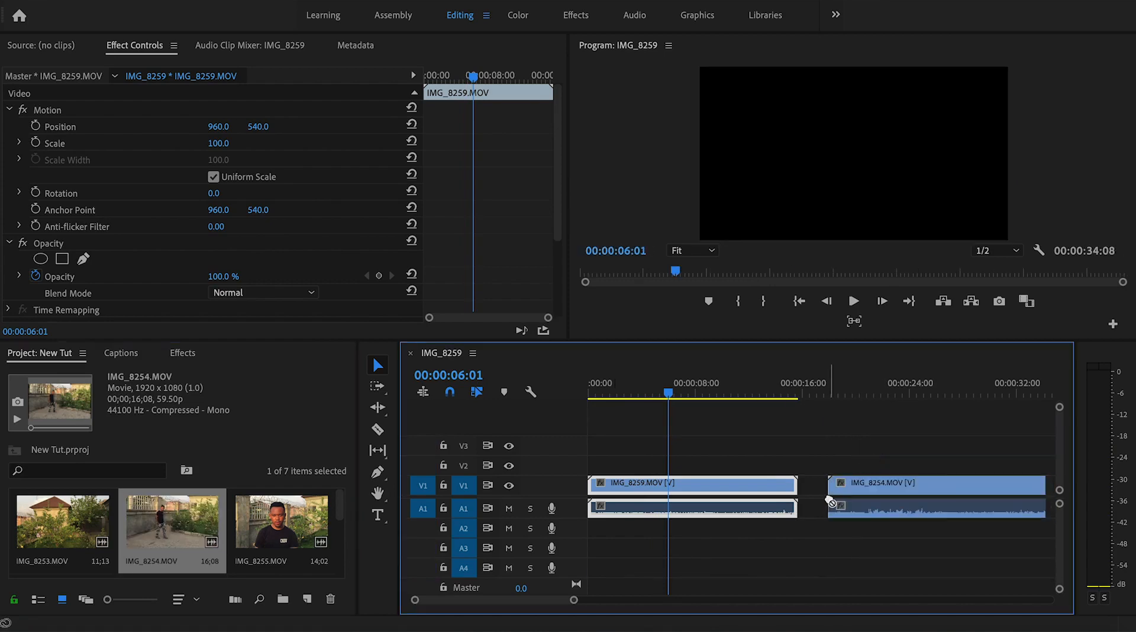
Mute audio track A1 and play the last part of IMG_8259.MOV in the timeline.
left_click(732, 393)
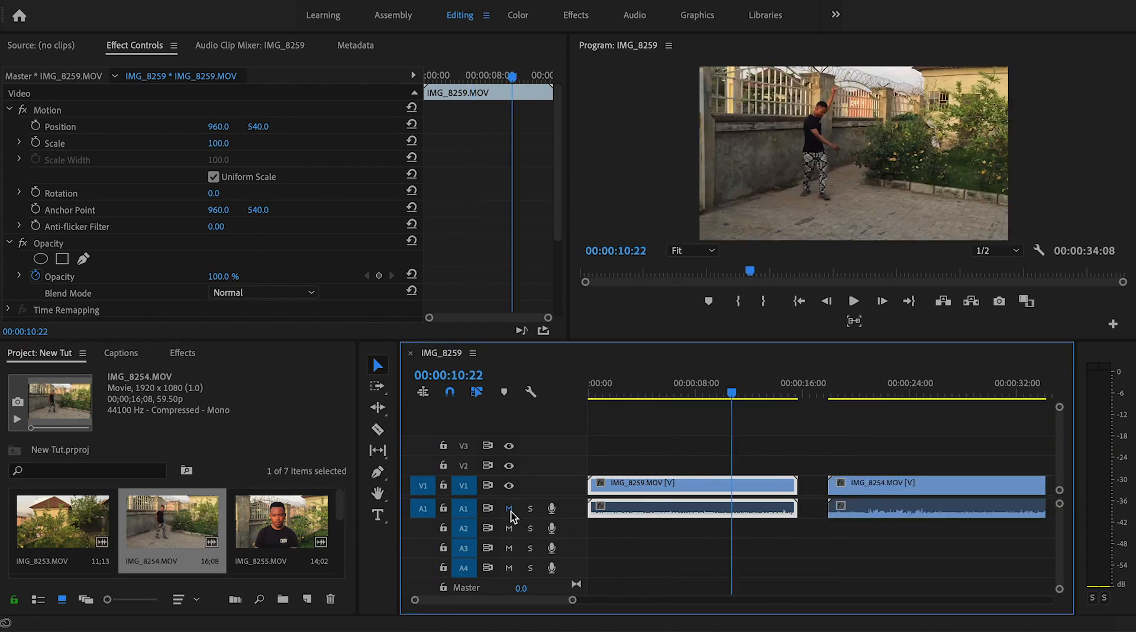
left_click(510, 509)
left_click(750, 394)
key("space")
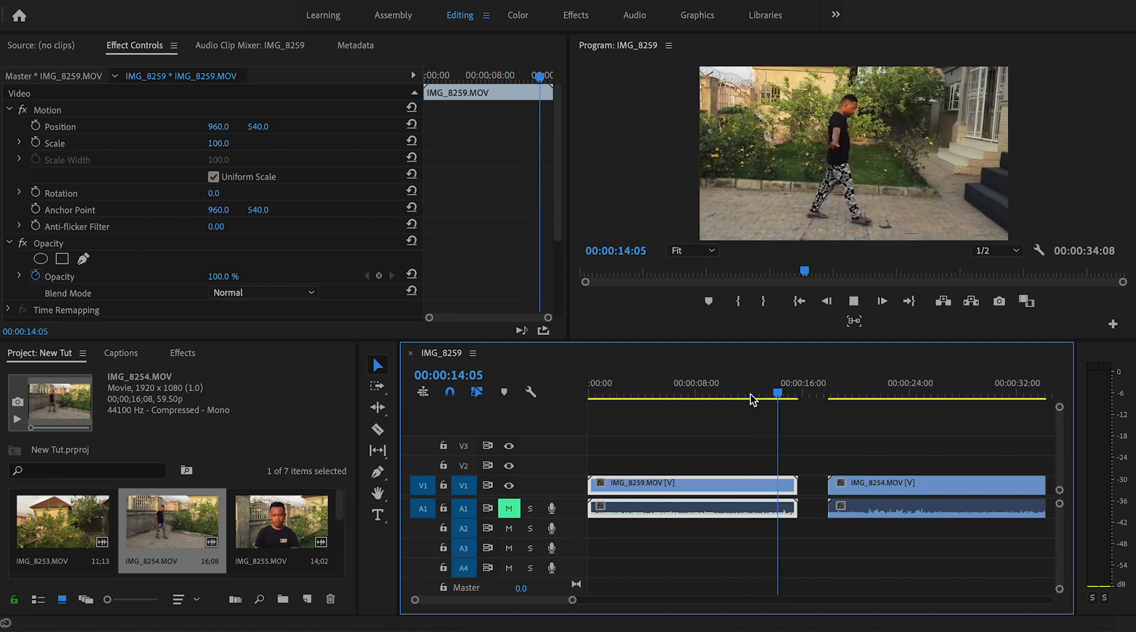
Play IMG_8254.MOV and IMG_8259.MOV in the timeline to compare how their motion looks.
left_click(897, 391)
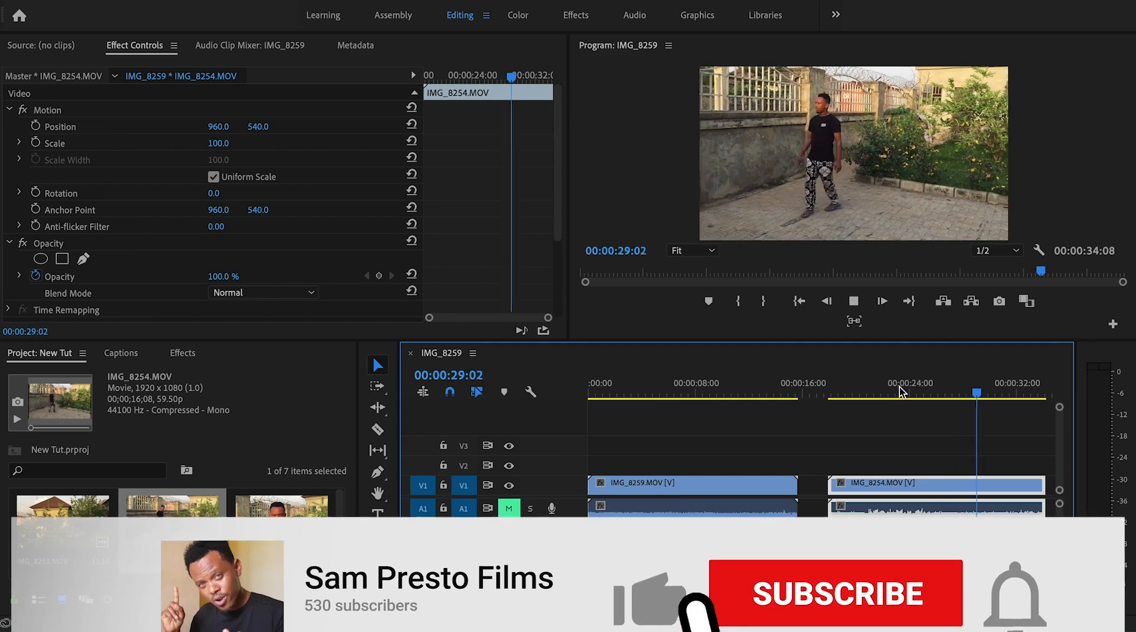
key("space")
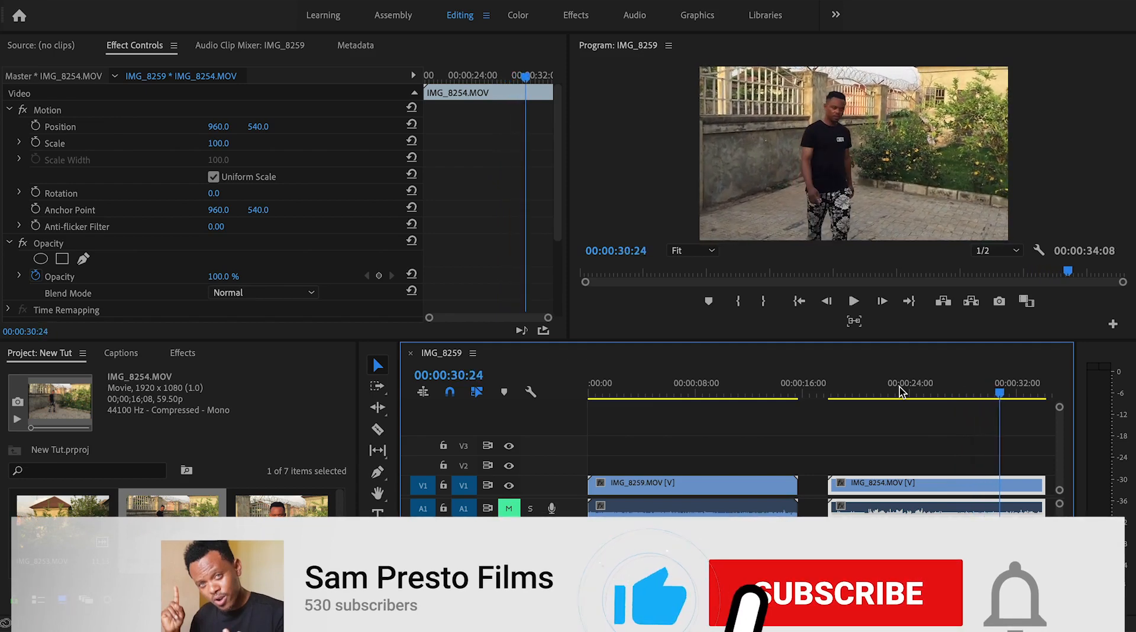
left_click(880, 388)
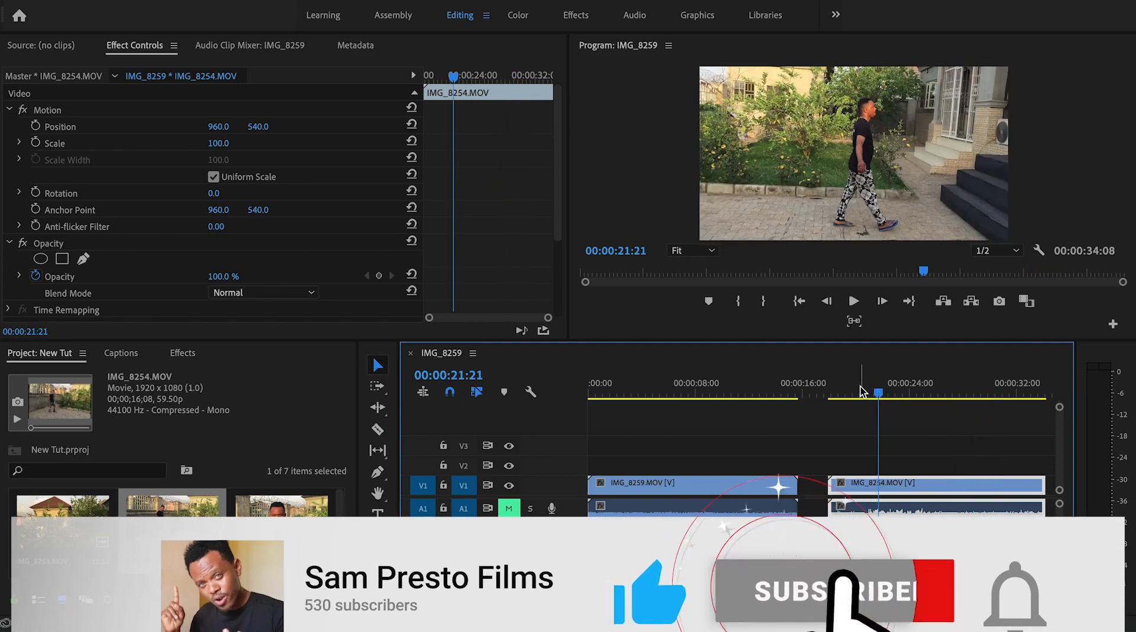
left_click(860, 390)
key("space")
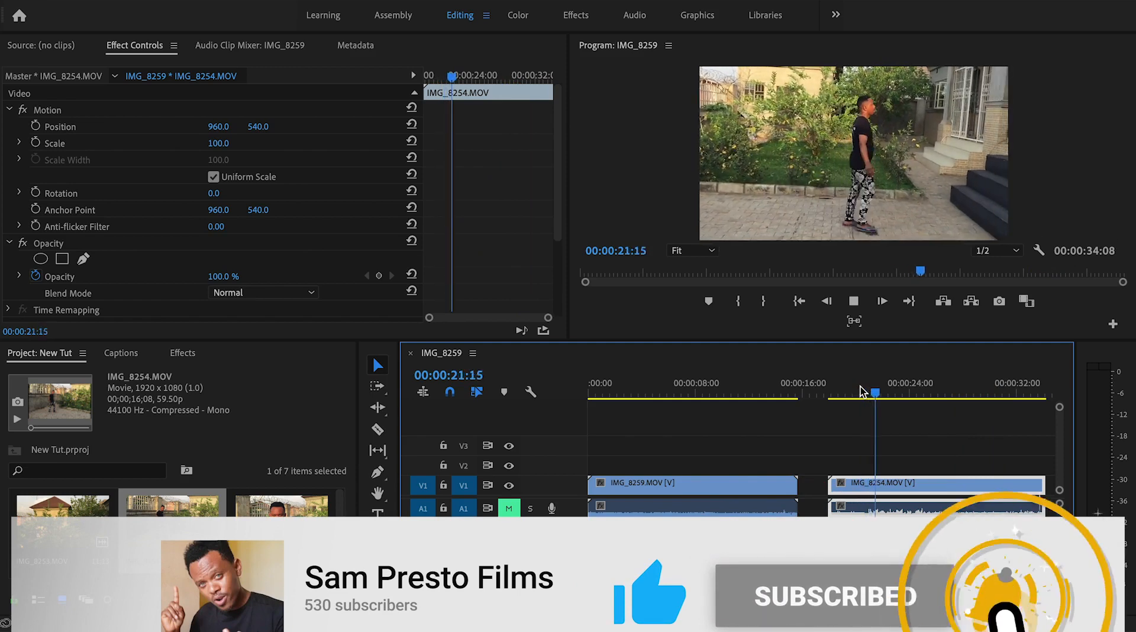
left_click(648, 391)
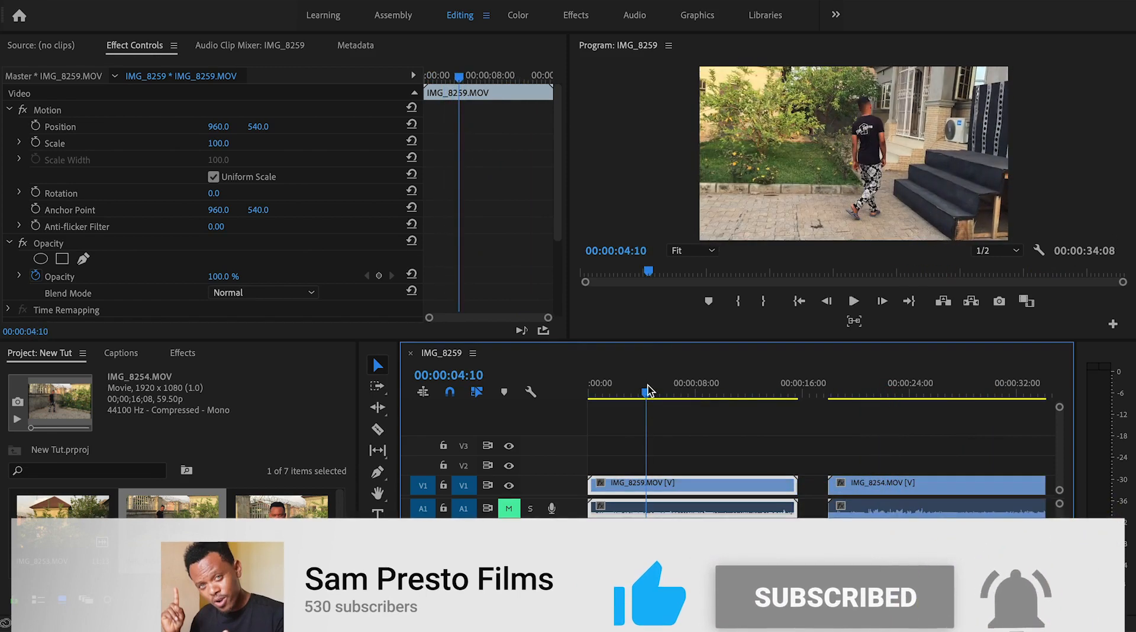
key("space")
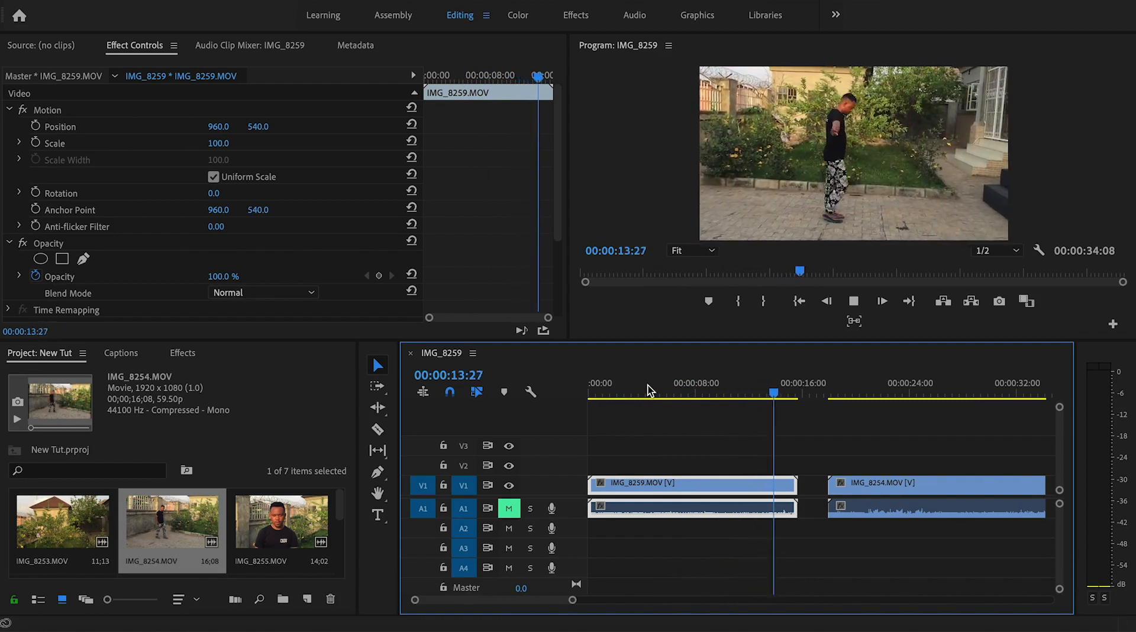
Stop playback and delete the IMG_8254.MOV clip from the timeline.
key("space")
left_click(868, 493)
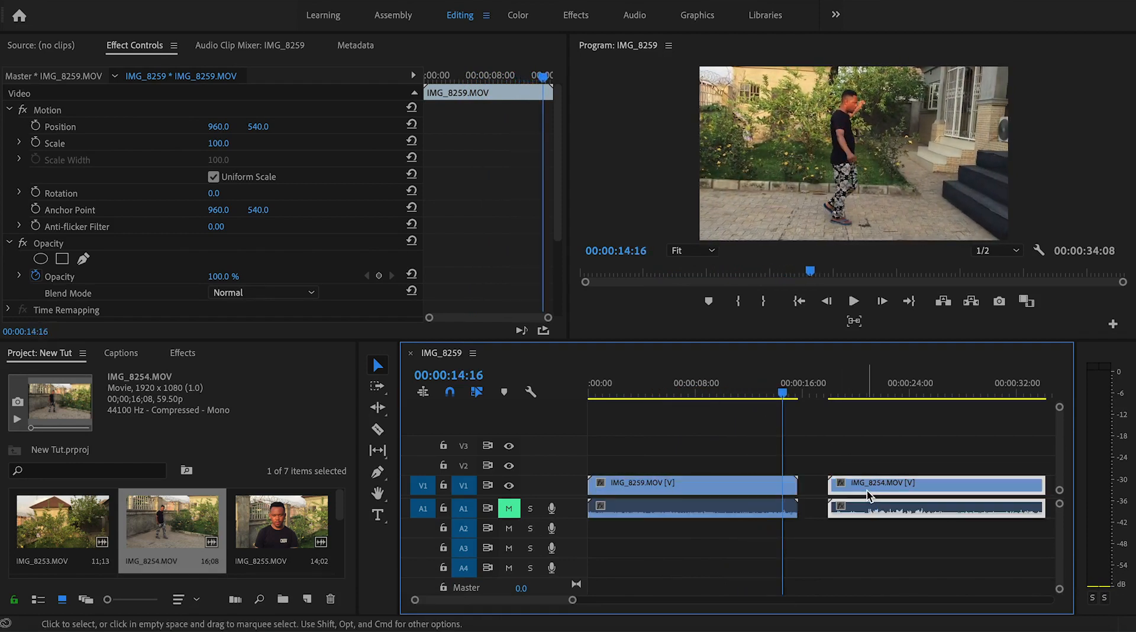
key("Delete")
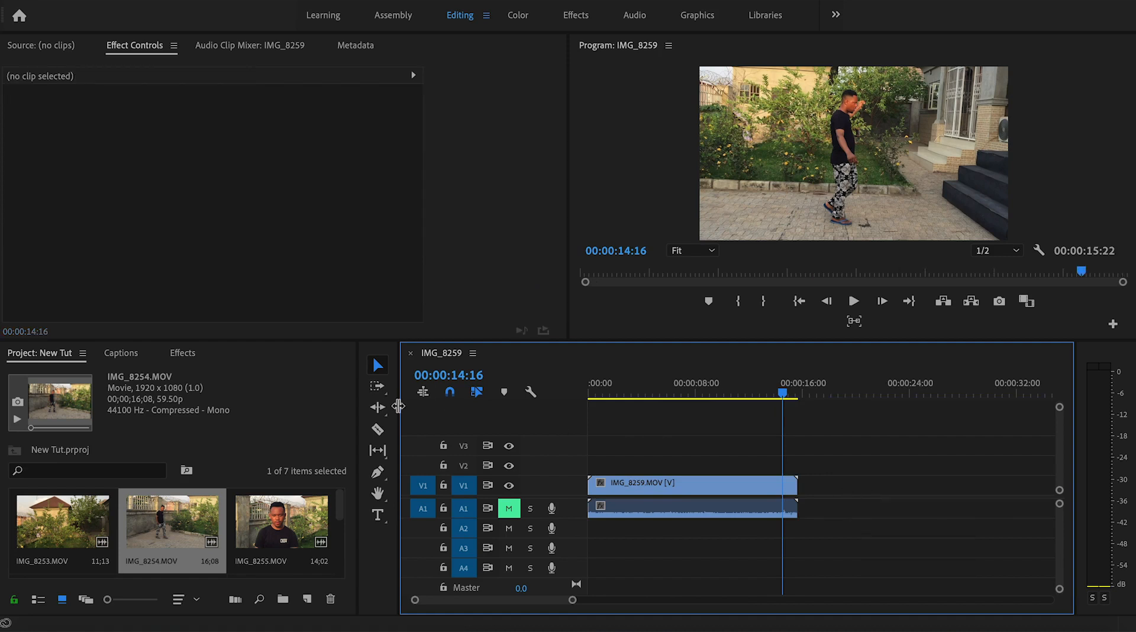
Examine the source frame rate of IMG_8254.MOV in its Interpret Footage settings and close them without changes.
left_click(339, 506)
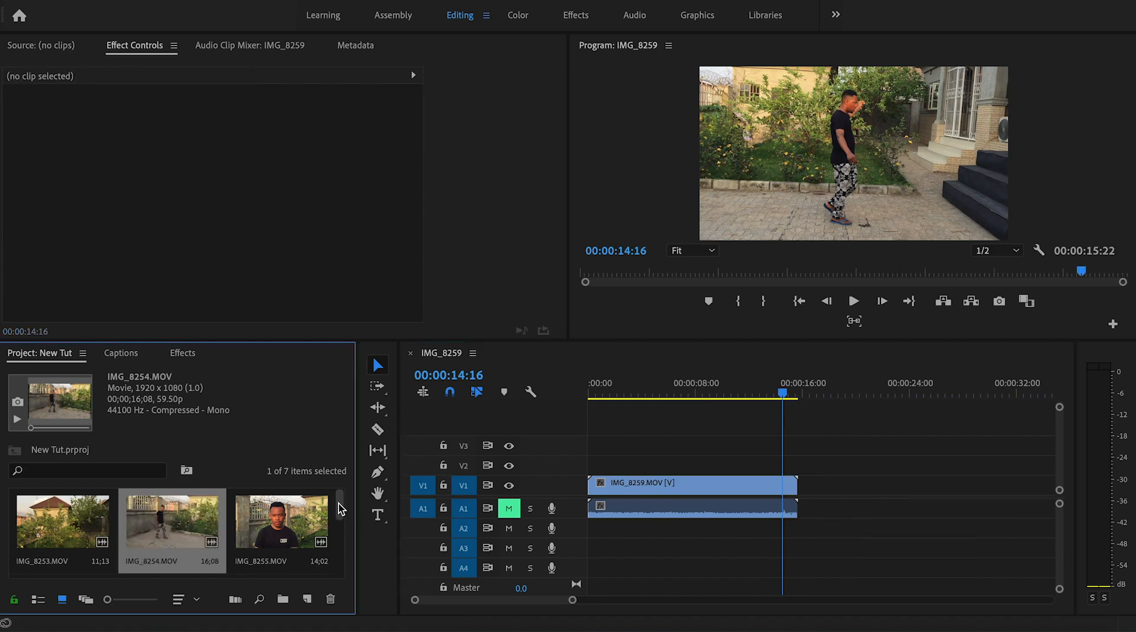
right_click(171, 518)
scroll(225, 556, "down", 5)
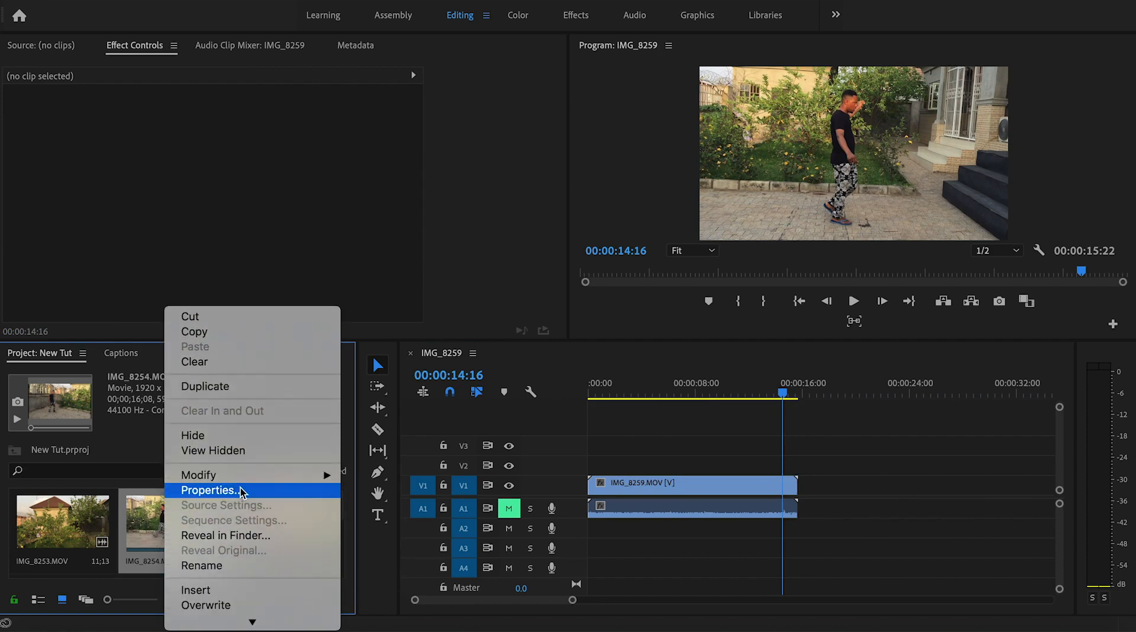
mouse_move(244, 476)
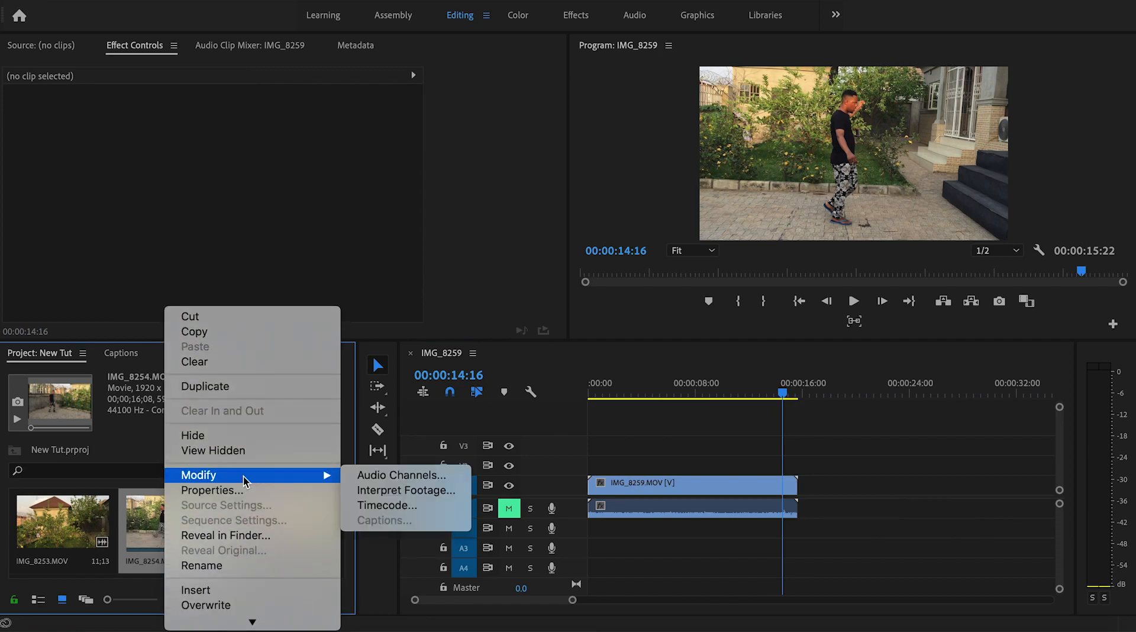
left_click(400, 495)
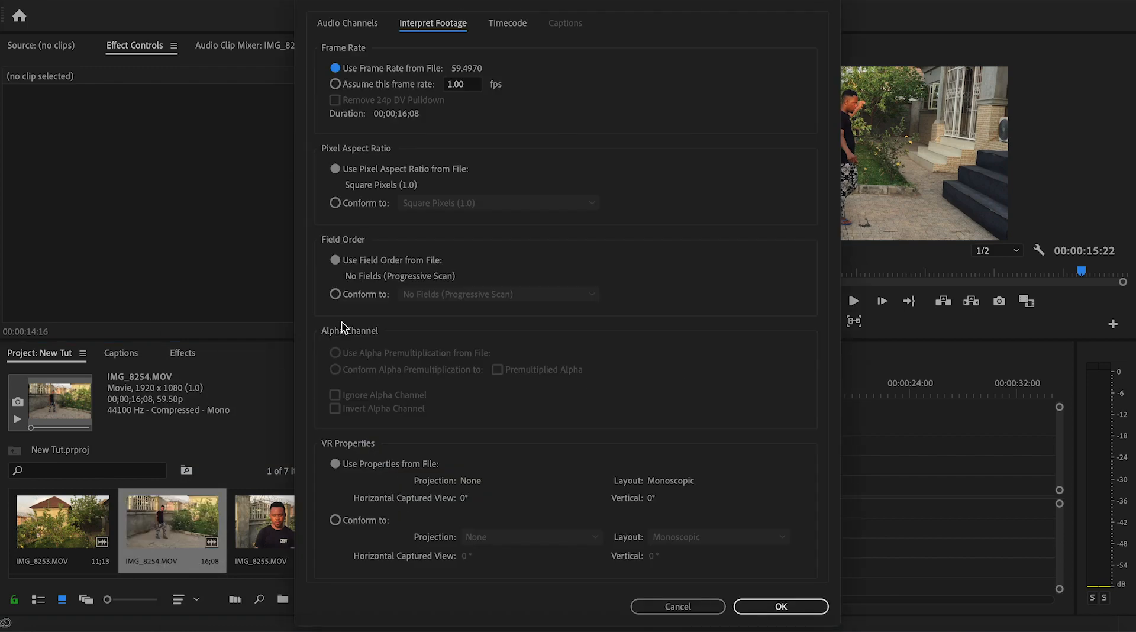
left_click(678, 606)
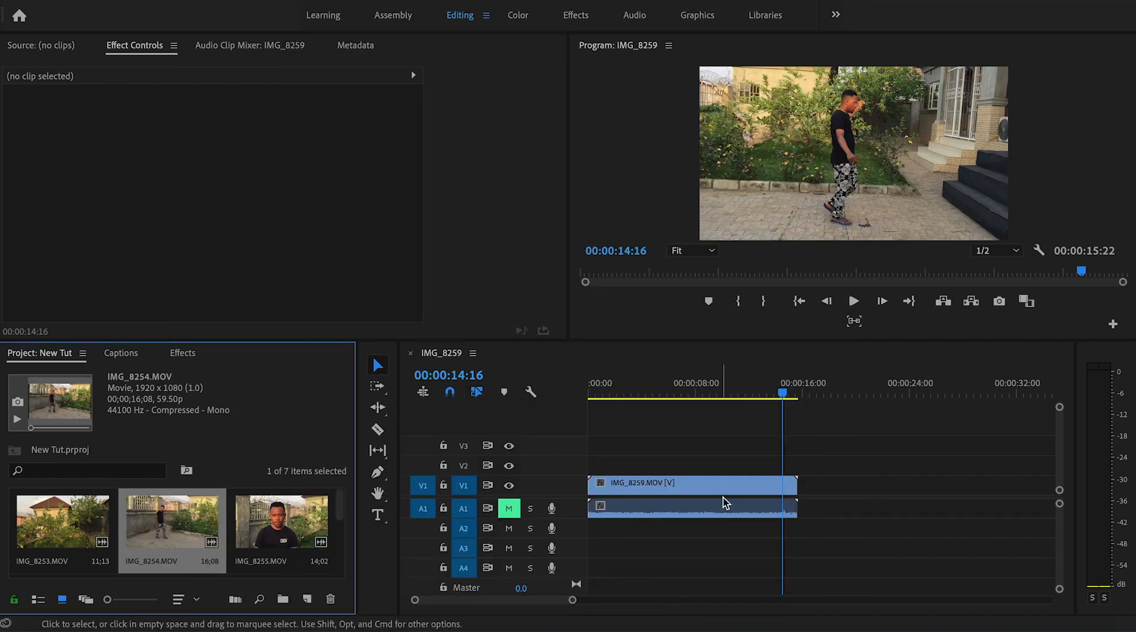
Rename the IMG_8259 sequence in the project as "slow mo".
left_click_drag(341, 502, 340, 562)
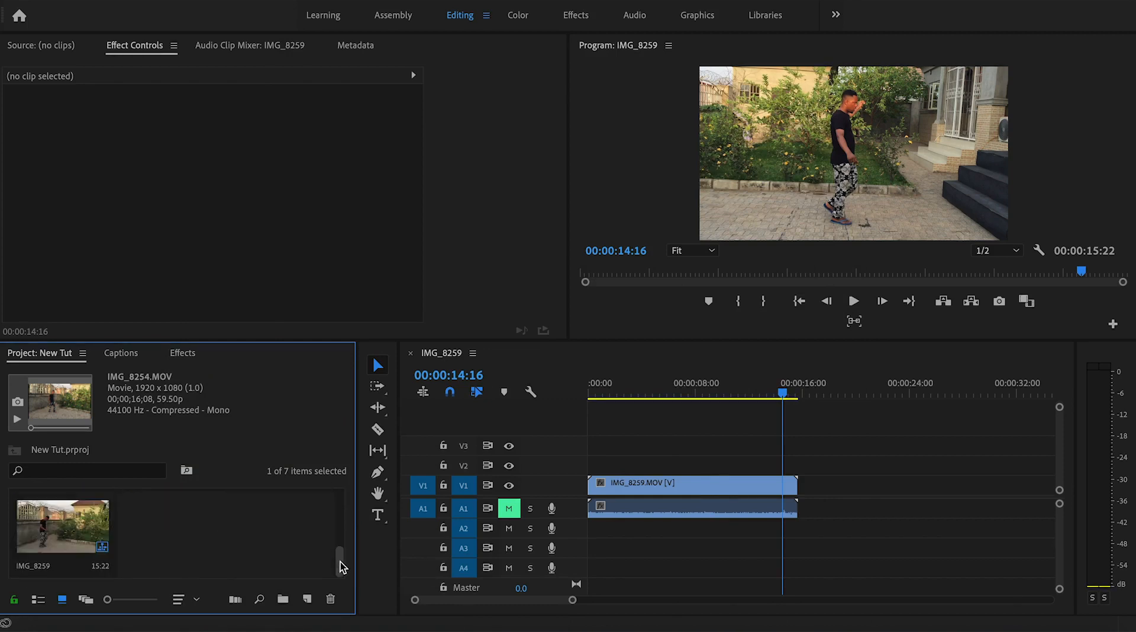
right_click(52, 548)
left_click(201, 533)
left_click(43, 565)
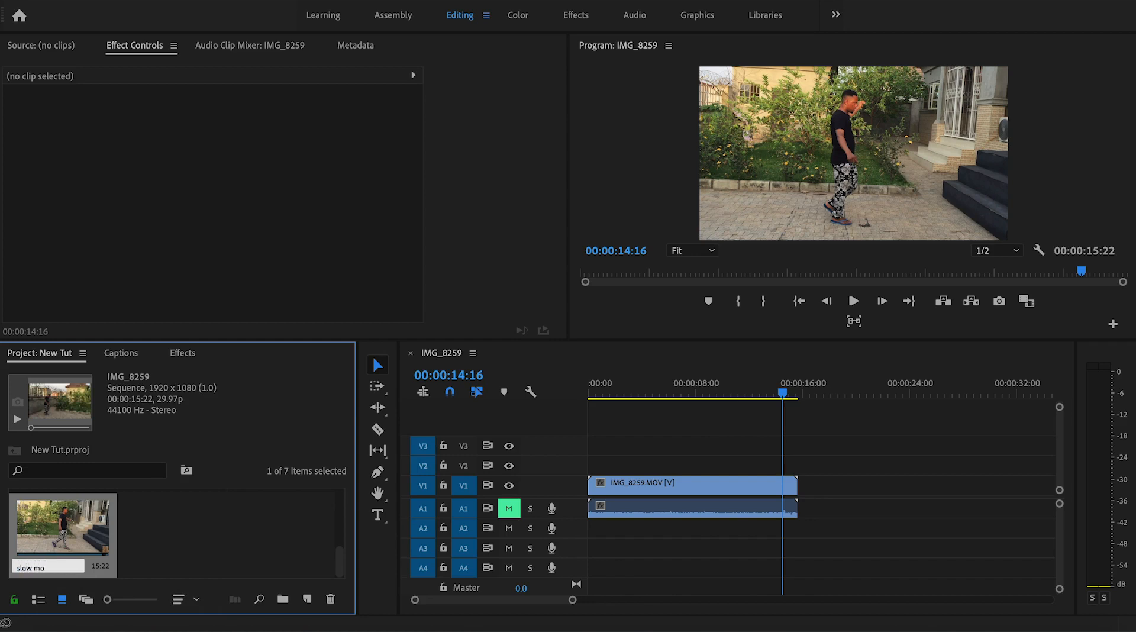
key("Tab")
View the properties of the slow mo sequence to check its frame rate, and close them.
left_click_drag(337, 500, 340, 569)
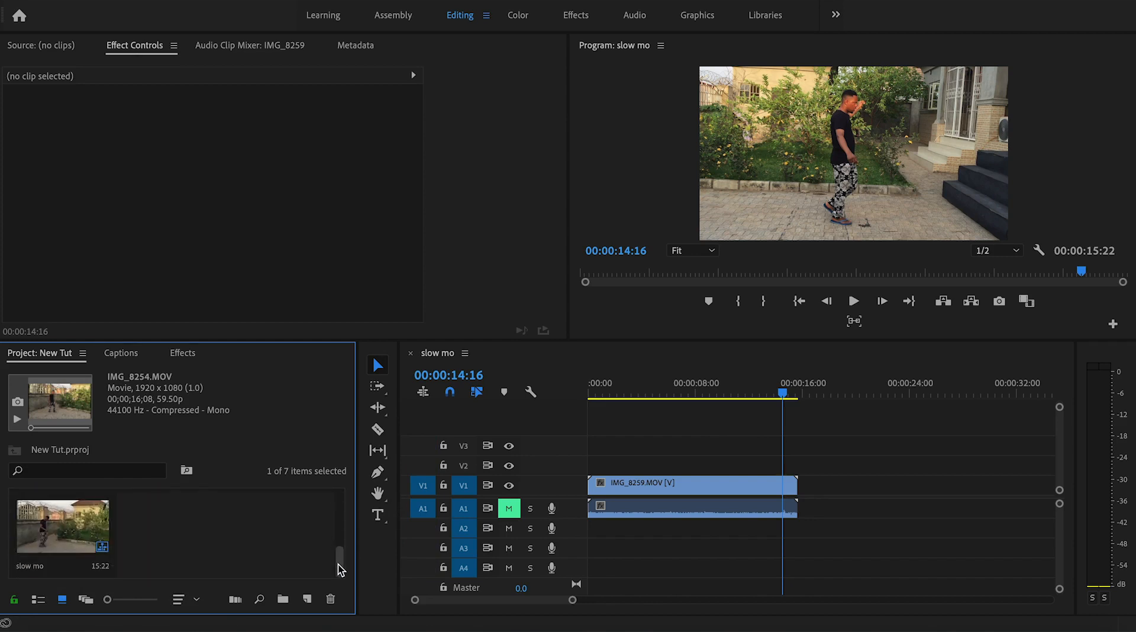
right_click(33, 530)
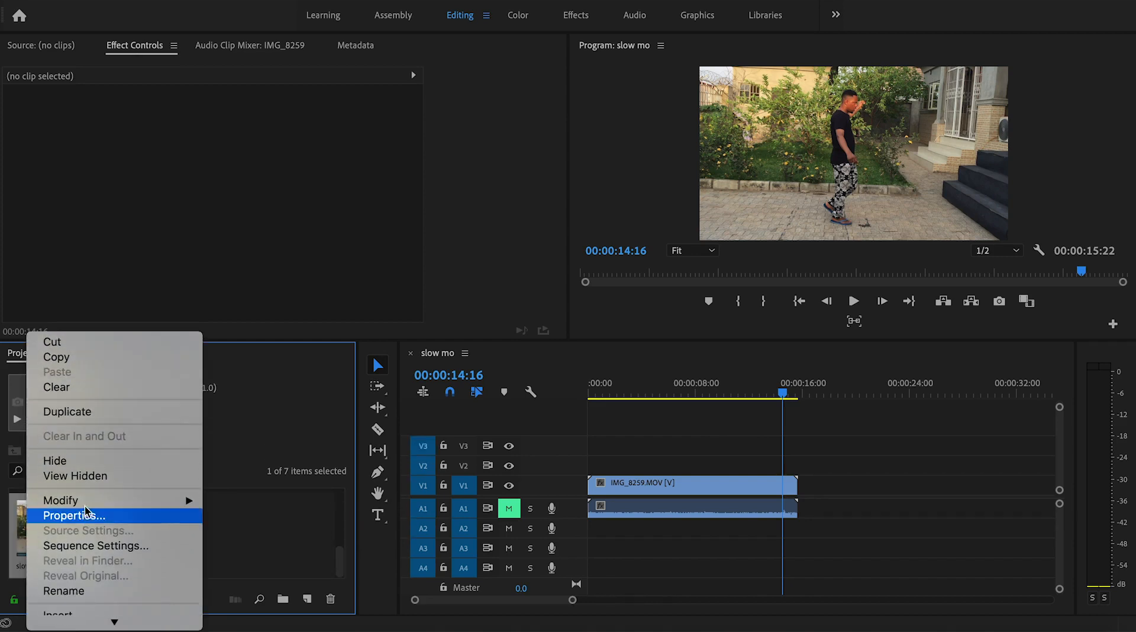
left_click(84, 514)
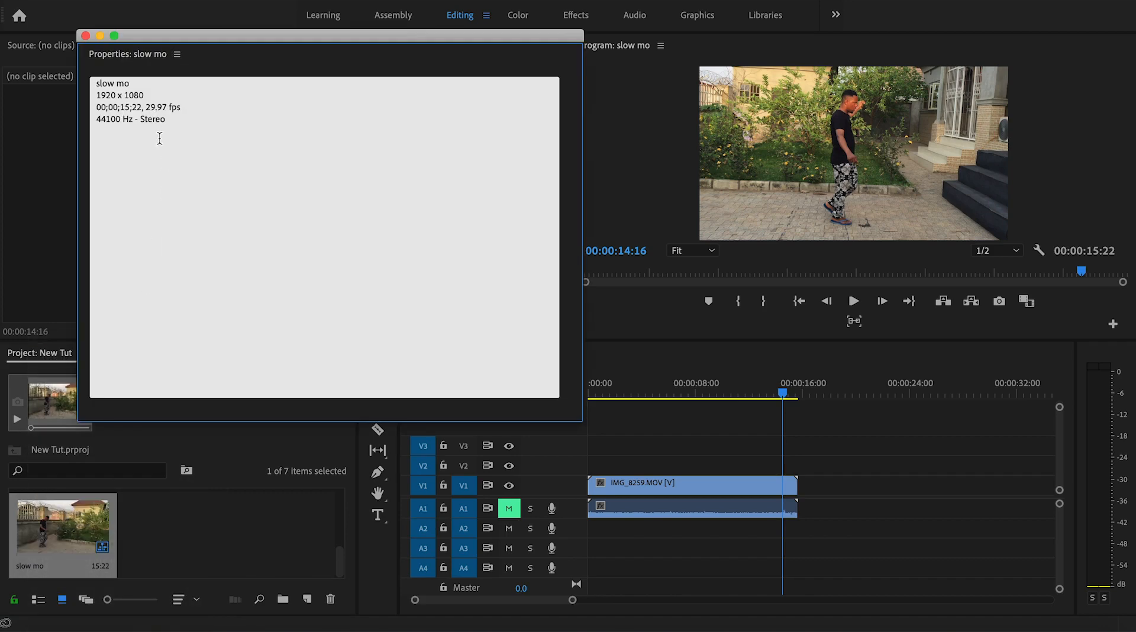
left_click(85, 36)
Interpret the IMG_8254.MOV footage in the project at an assumed frame rate of 29.97 fps.
left_click_drag(339, 572, 342, 500)
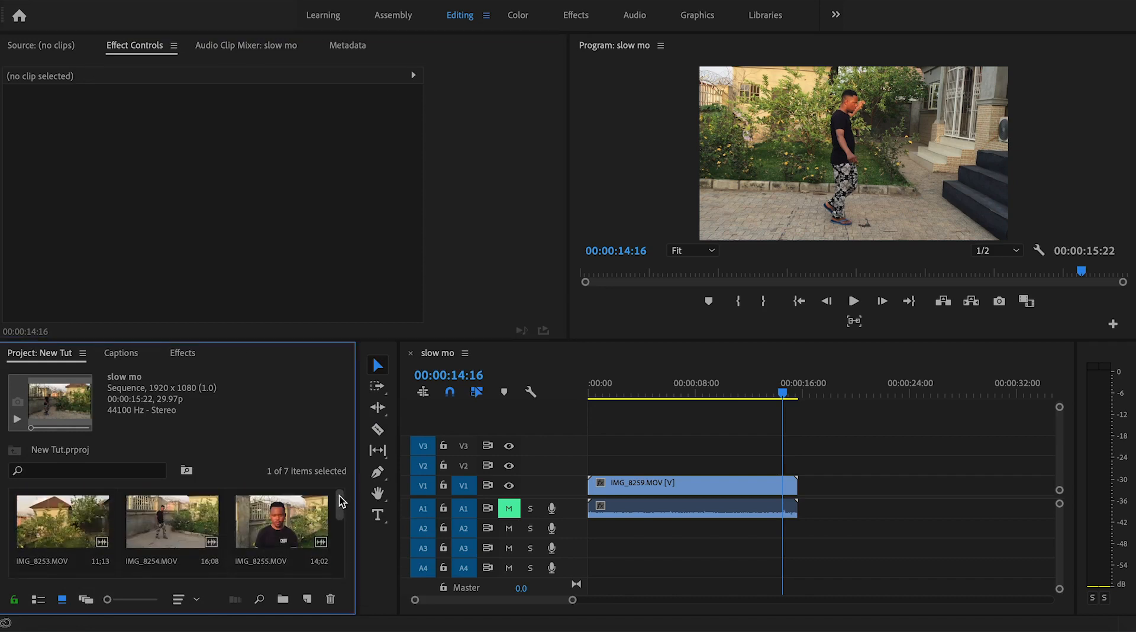
right_click(162, 514)
scroll(189, 593, "down", 3)
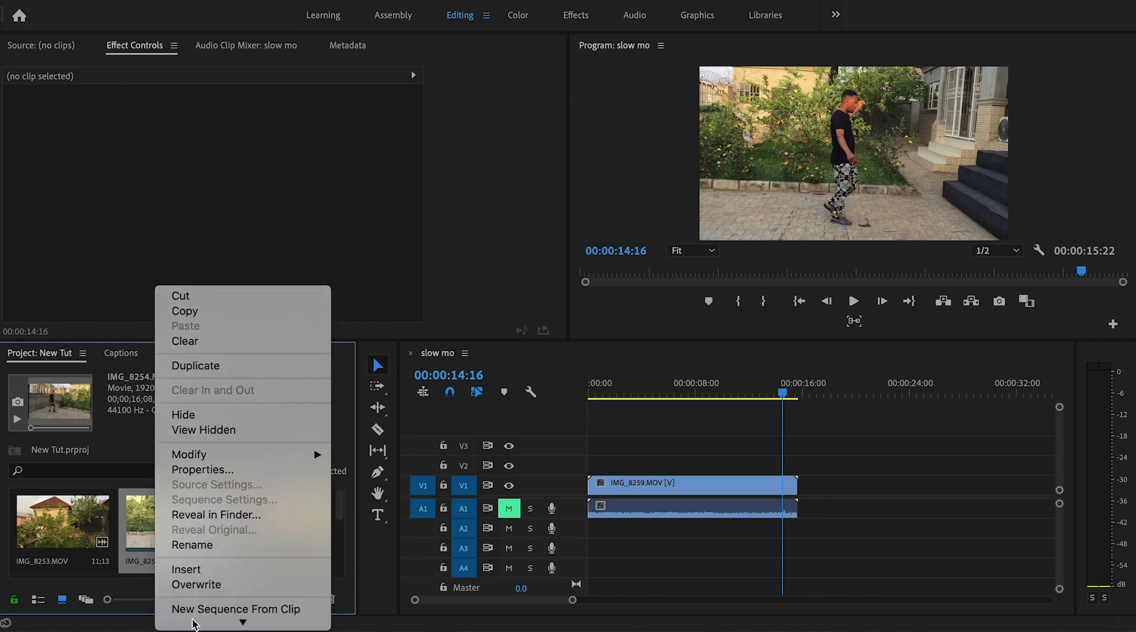
mouse_move(214, 456)
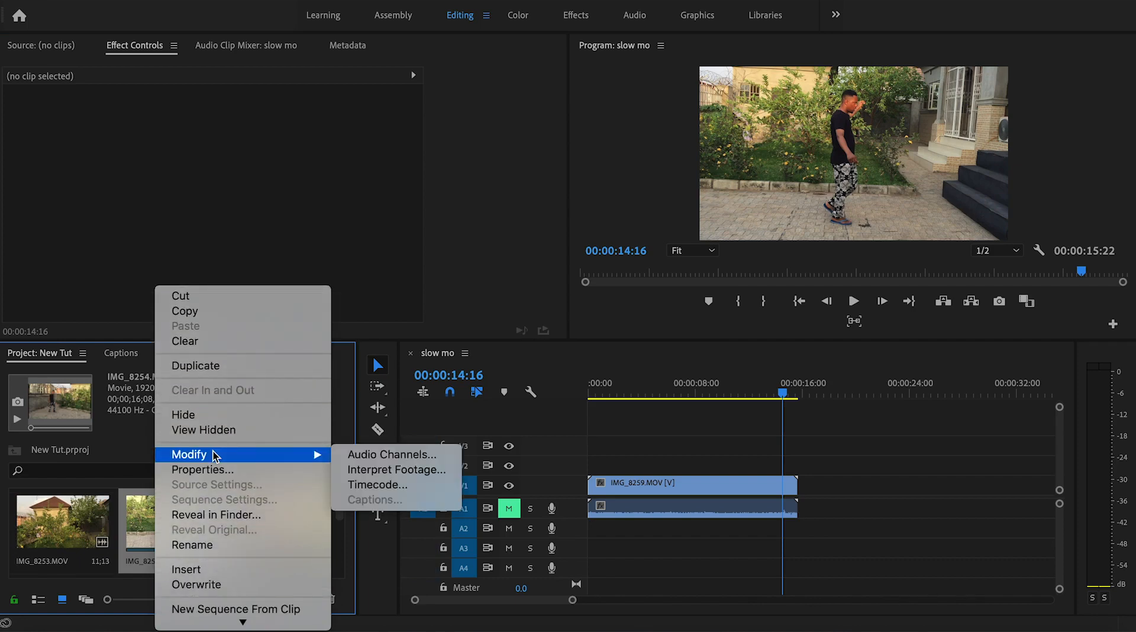
left_click(390, 471)
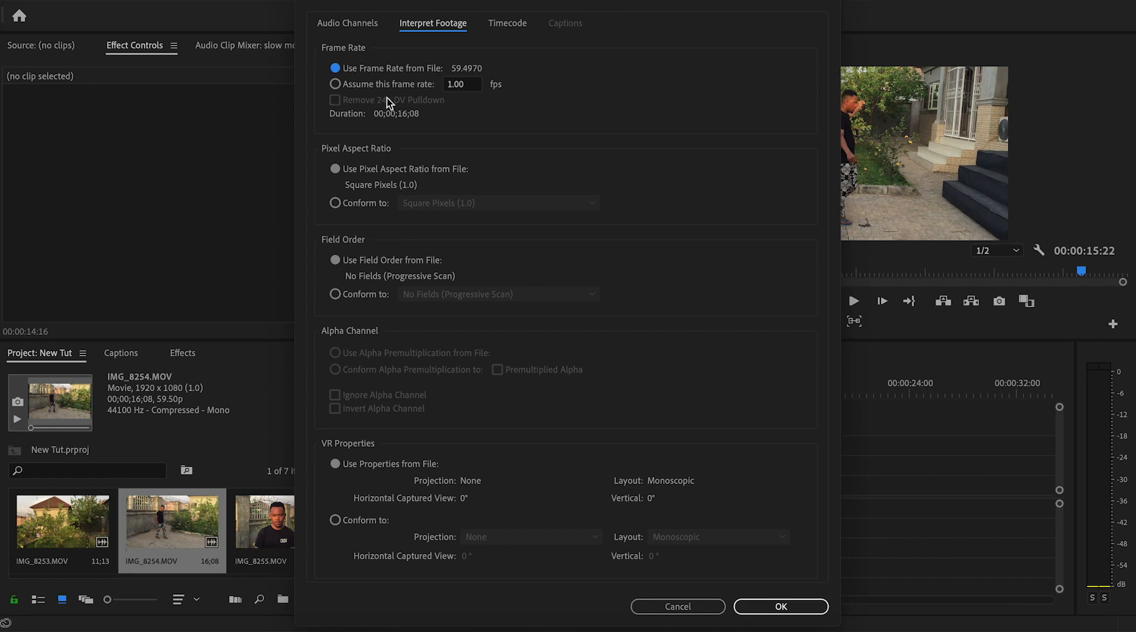
left_click(336, 85)
type("29.97")
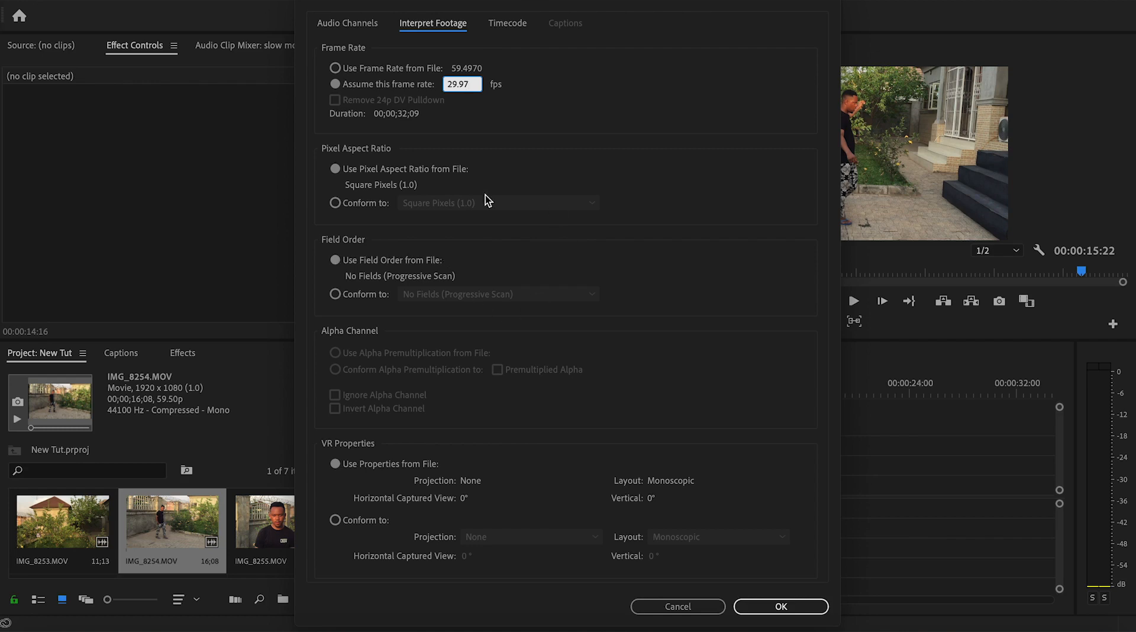
left_click(775, 607)
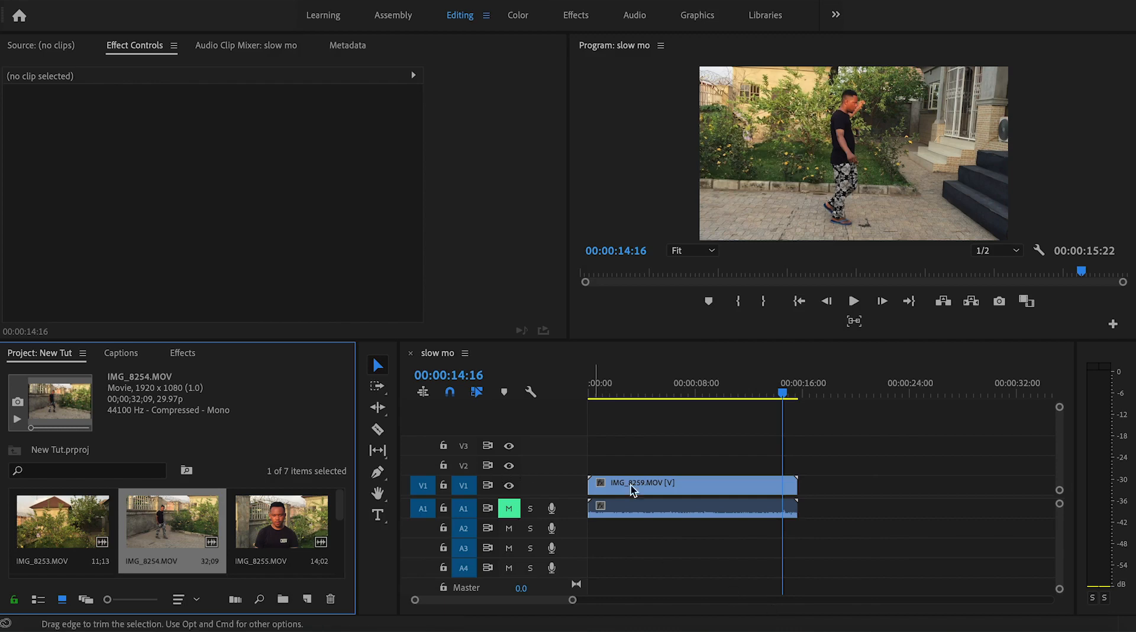
Place the reinterpreted IMG_8254.MOV on V1 and A1 after the IMG_8259.MOV clip, starting at about 00:00:18:13.
left_click_drag(687, 388, 672, 384)
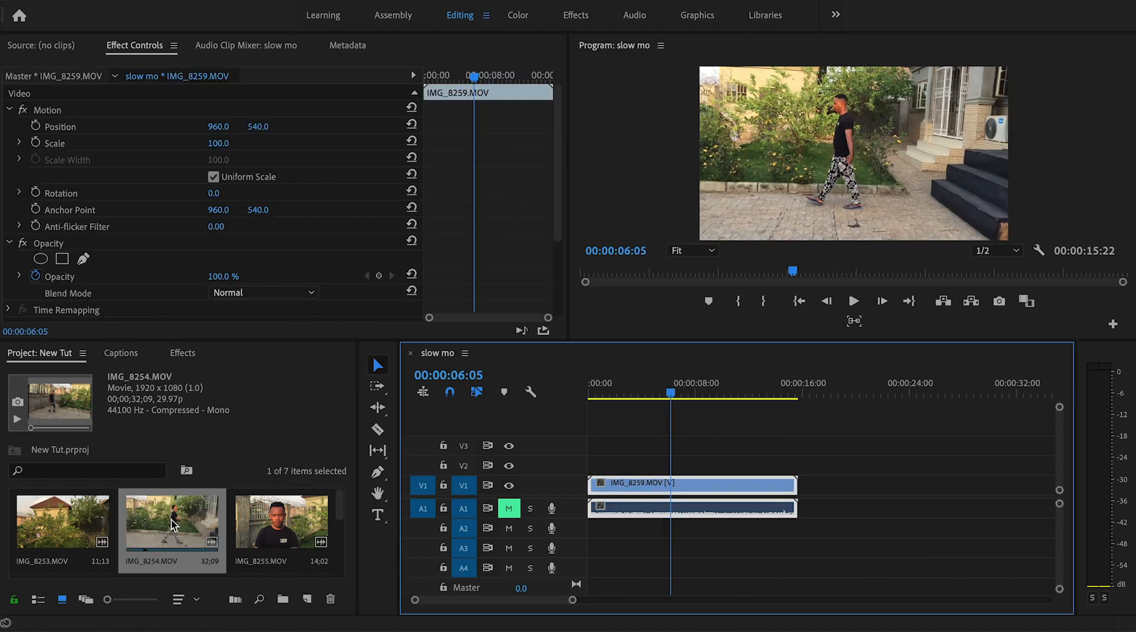
left_click_drag(158, 520, 837, 508)
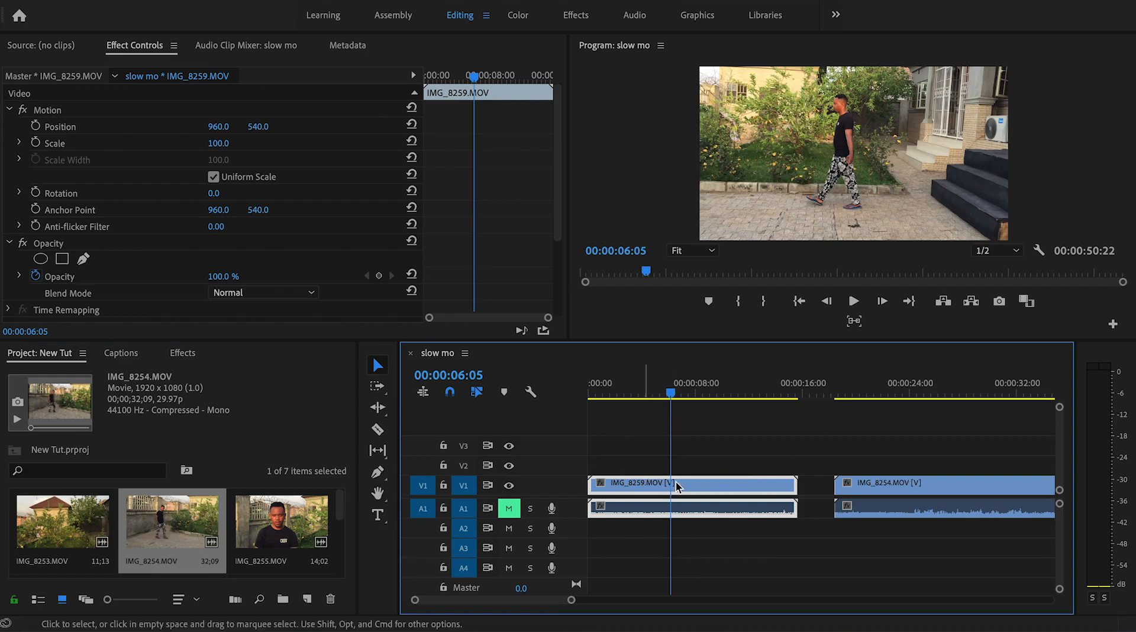
key("minus")
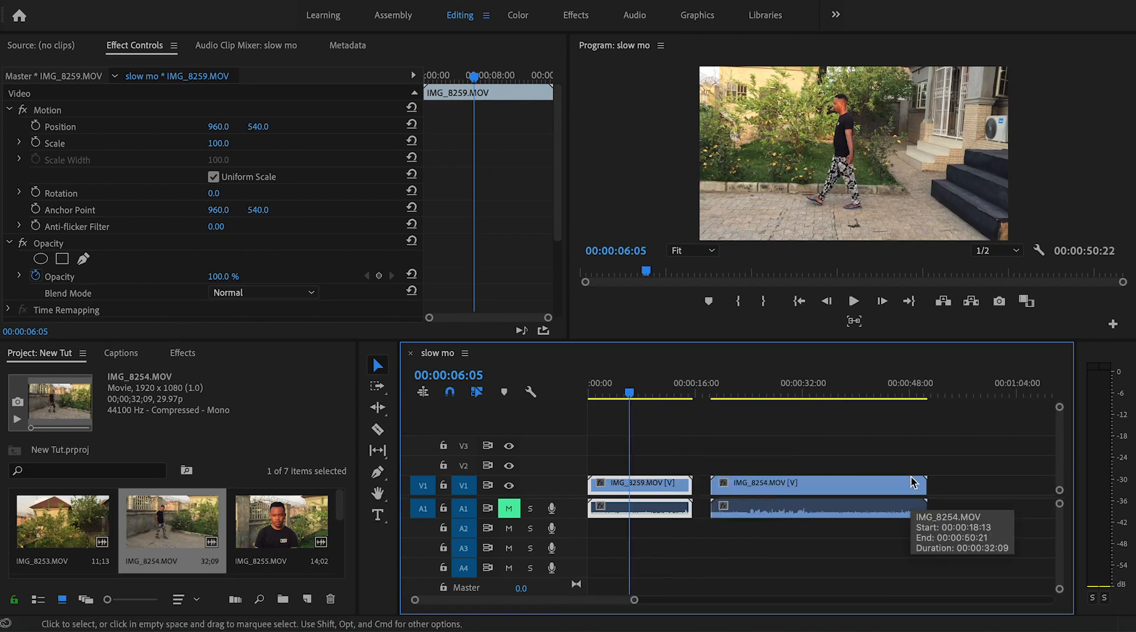
Play parts of the IMG_8259.MOV and IMG_8254.MOV clips in the timeline to compare their motion.
left_click_drag(632, 392, 629, 393)
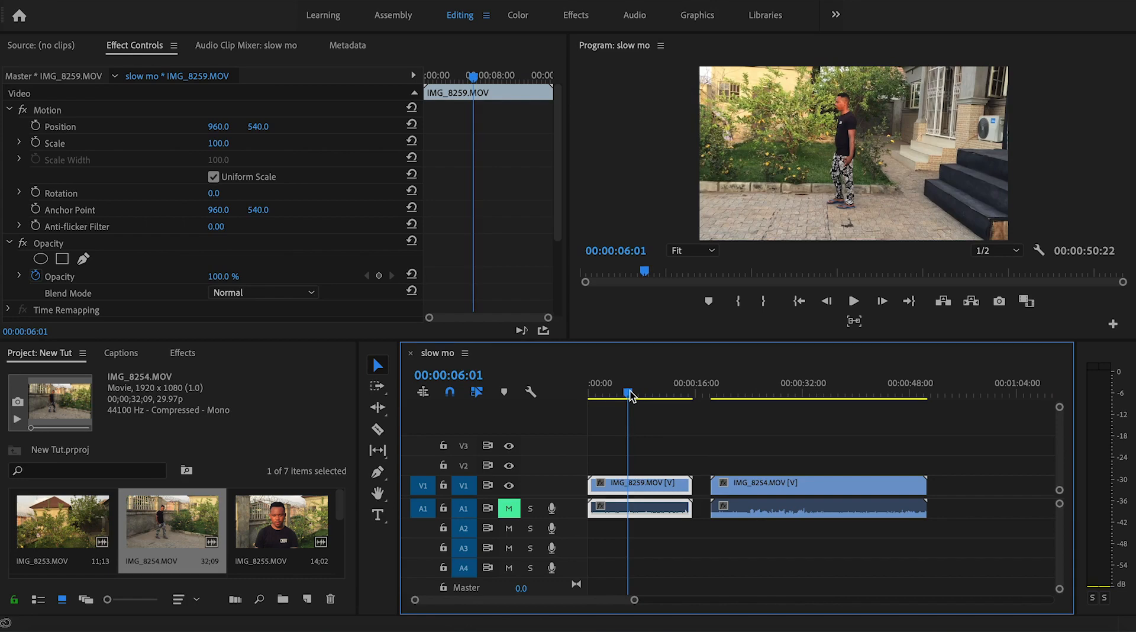
key("space")
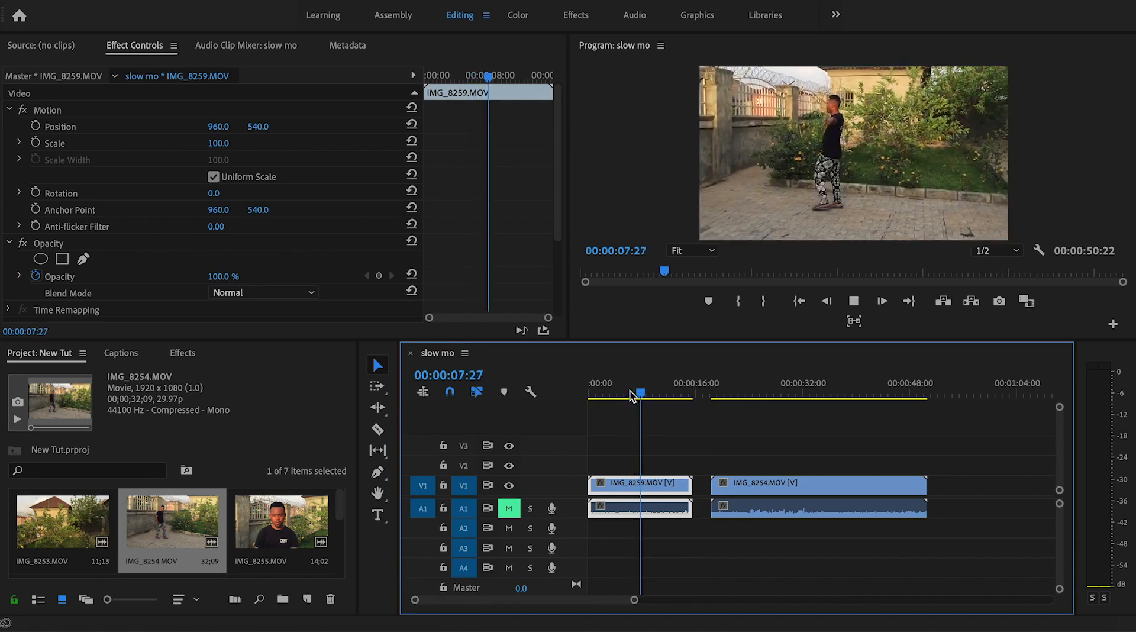
key("space")
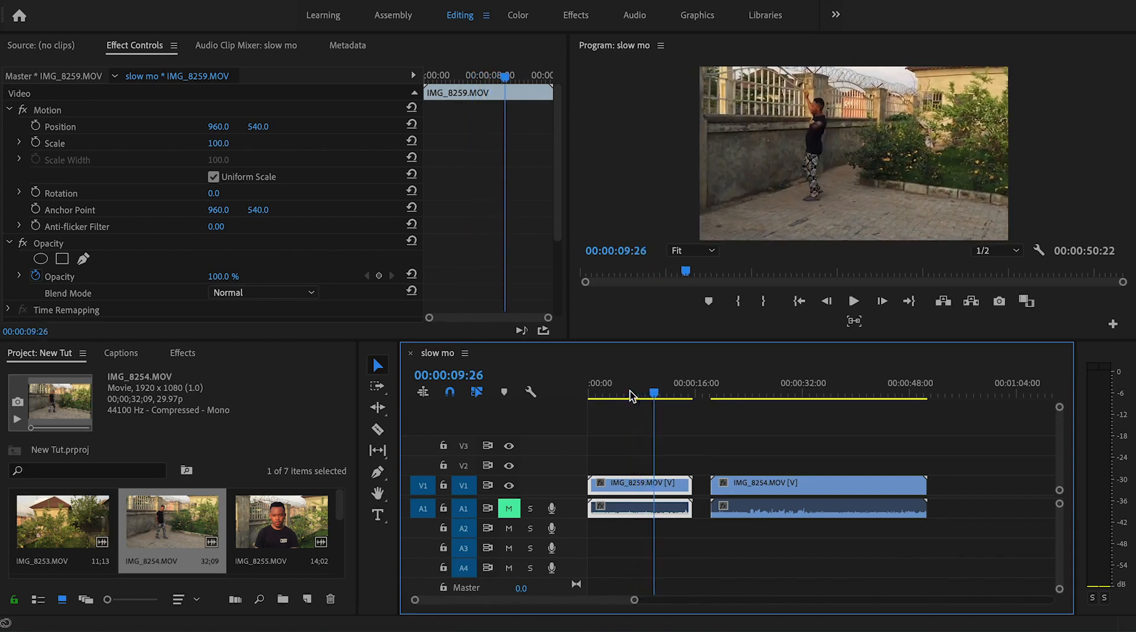
left_click(786, 385)
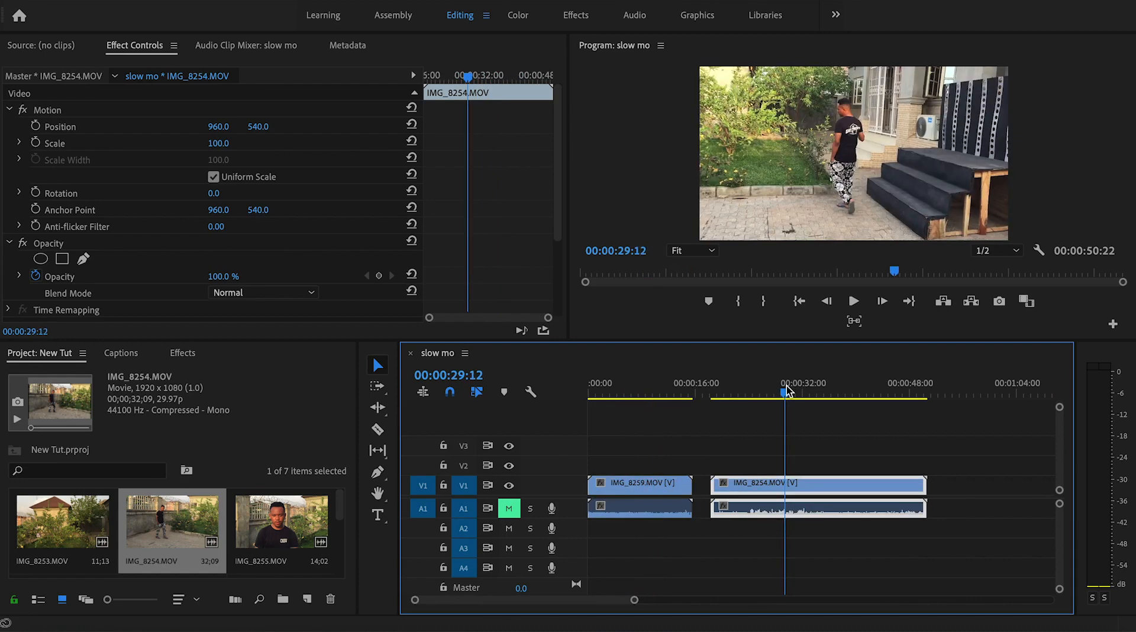
left_click_drag(732, 395, 741, 395)
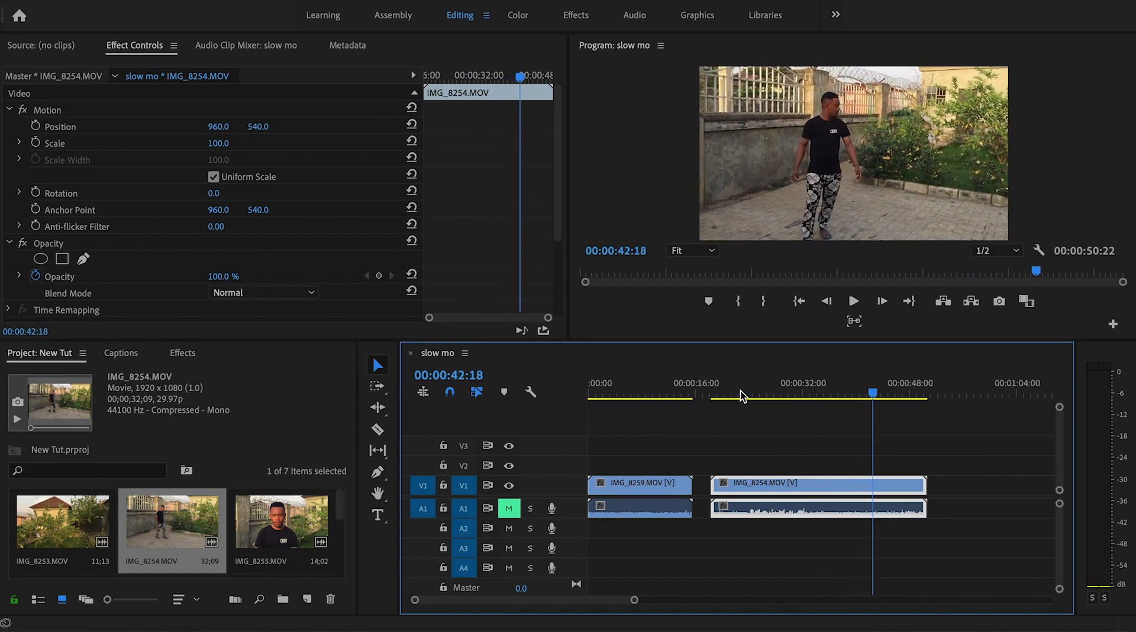
left_click_drag(781, 396, 769, 398)
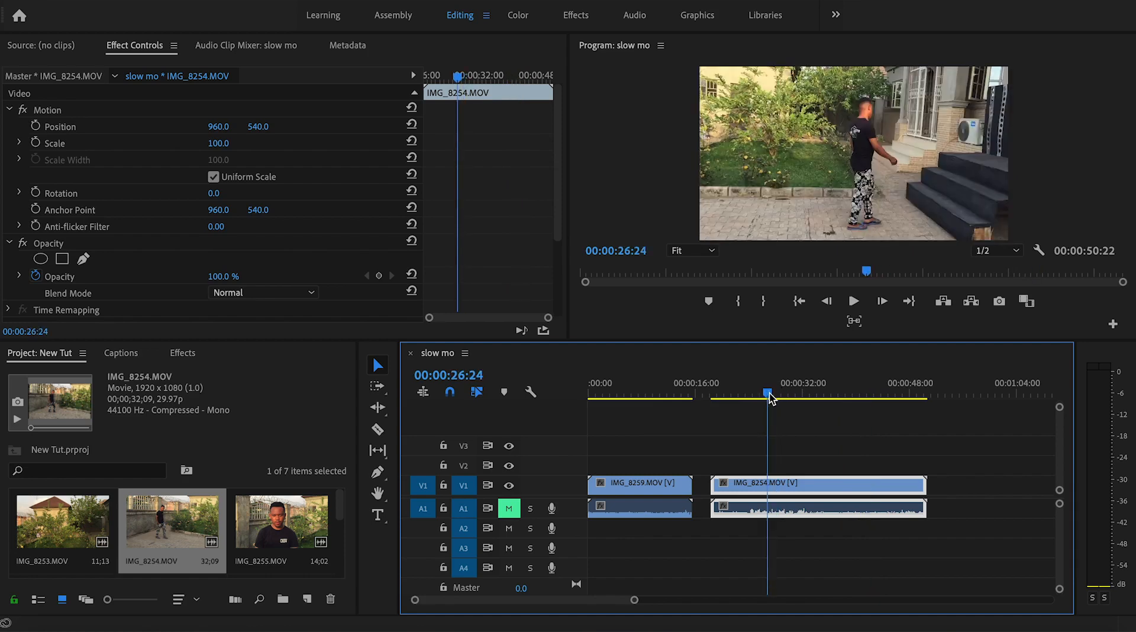
Set the IMG_8254.MOV timeline clip's speed to 50% with Optical Flow time interpolation.
right_click(777, 491)
mouse_move(895, 620)
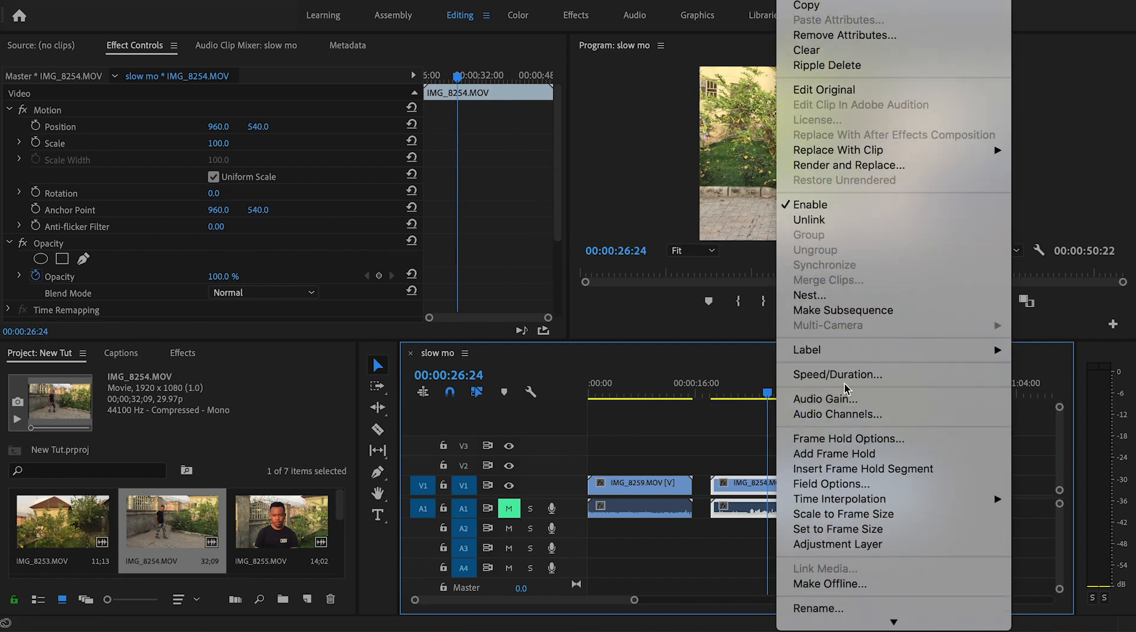
left_click(845, 375)
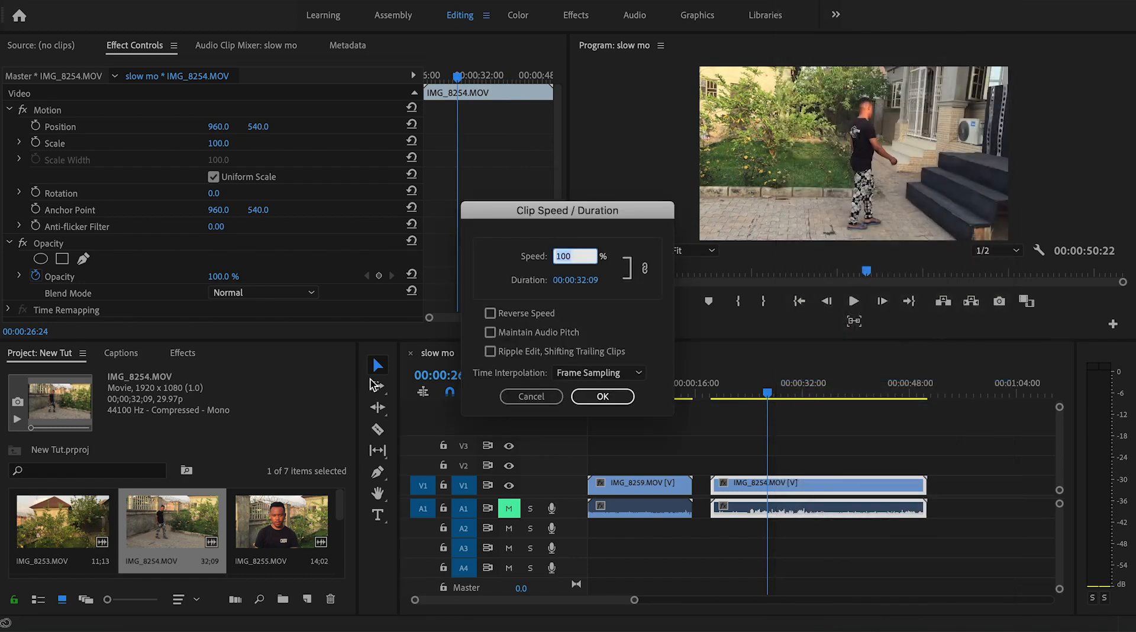
left_click(579, 375)
left_click(594, 426)
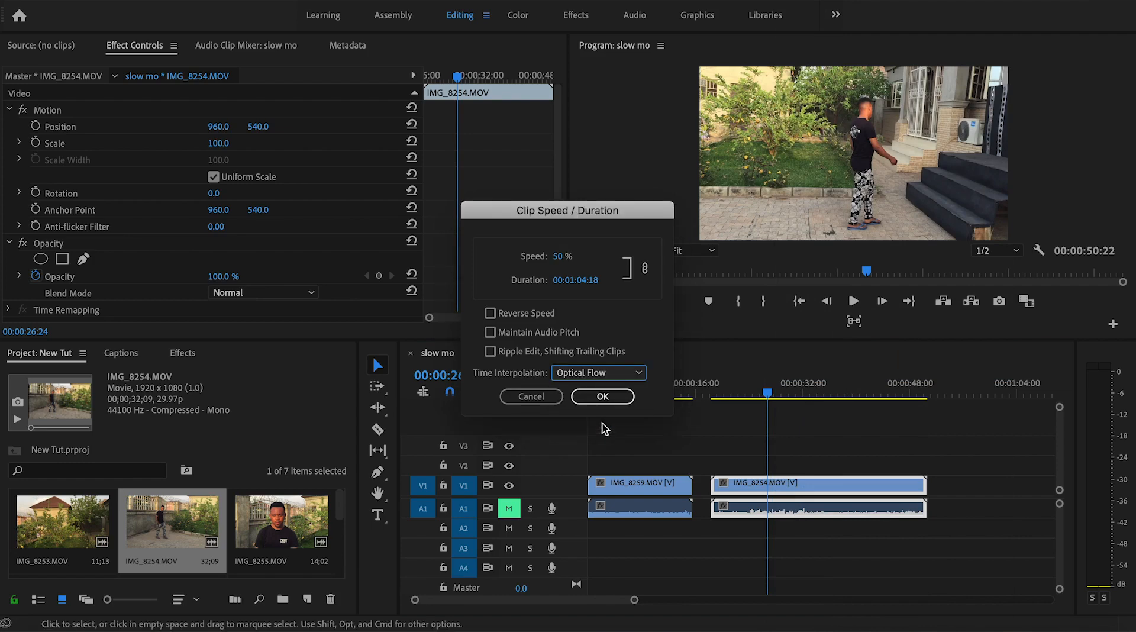
left_click(604, 397)
Play parts of IMG_8259.MOV and the 50% speed IMG_8254.MOV clip to compare normal and slowed motion.
left_click_drag(765, 391, 758, 389)
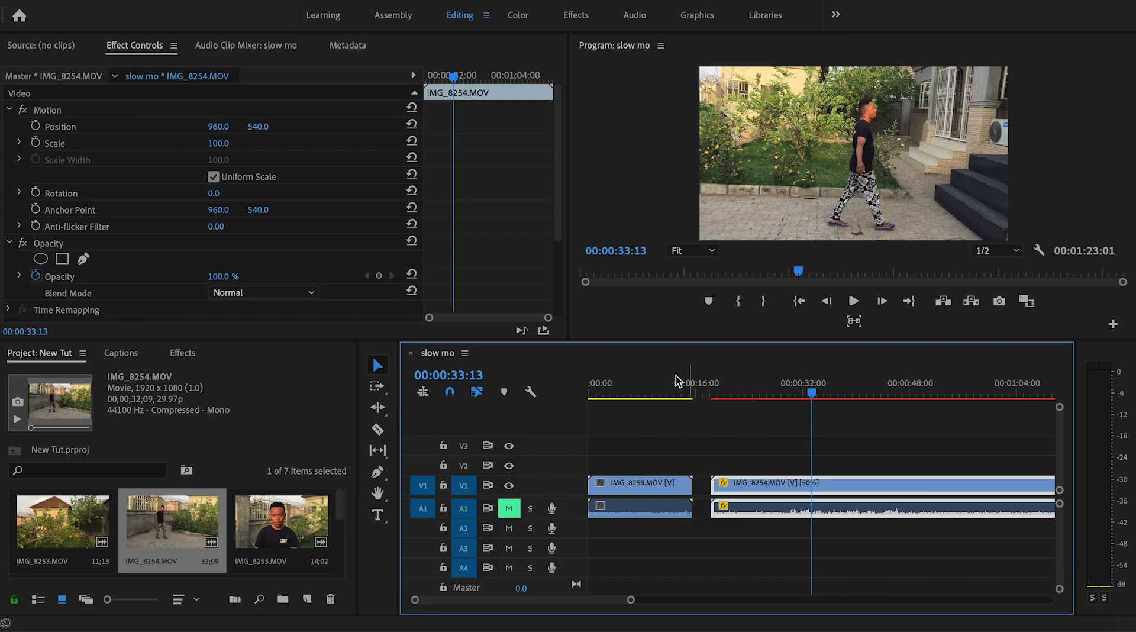
left_click(627, 384)
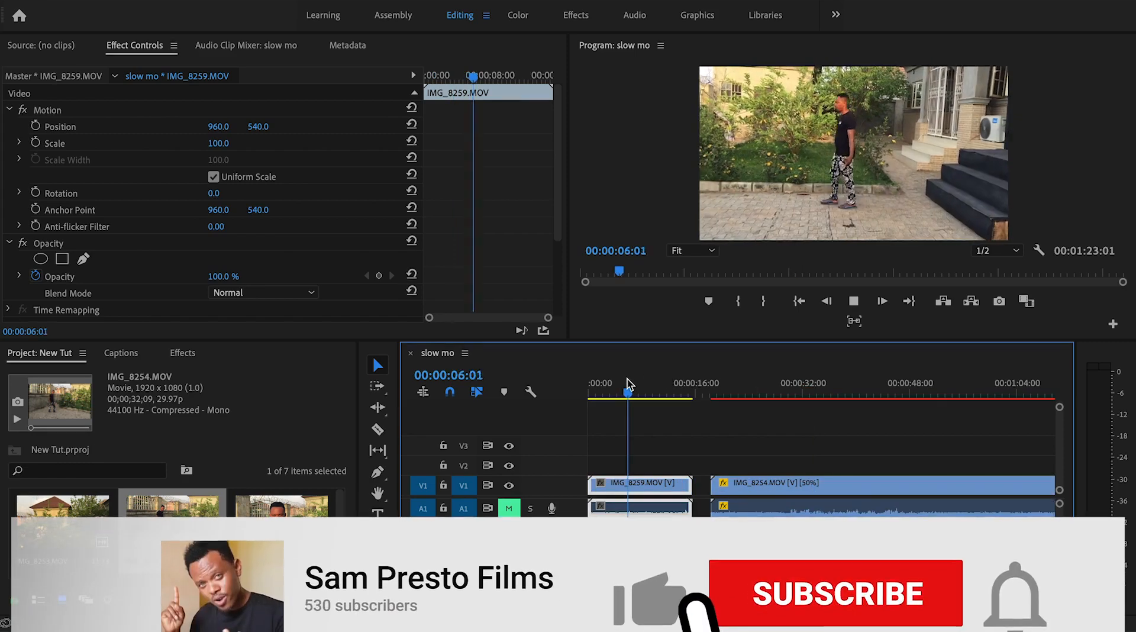
key("space")
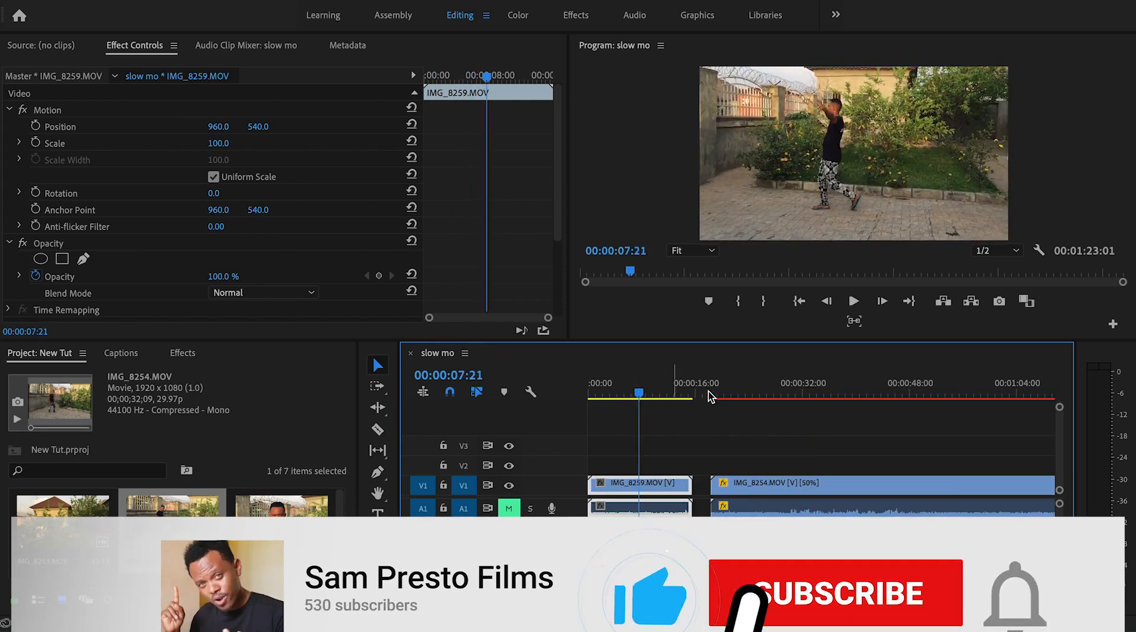
left_click(752, 388)
key("space")
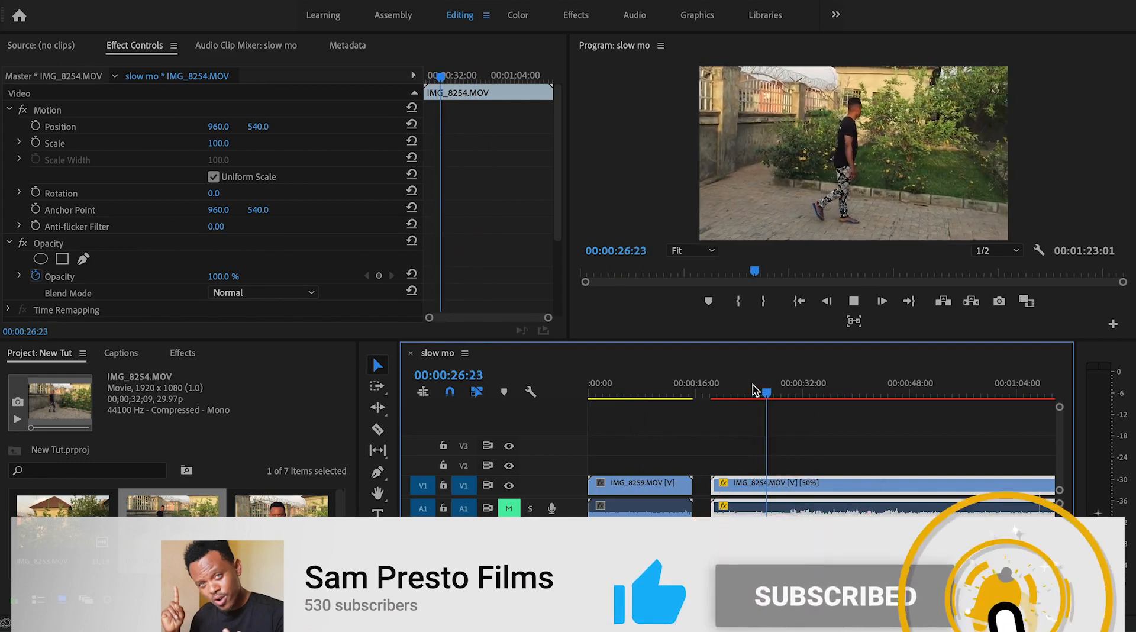
key("space")
Trim the end of the slowed IMG_8254.MOV clip back to about 00:00:40:11 and render its preview.
key("minus")
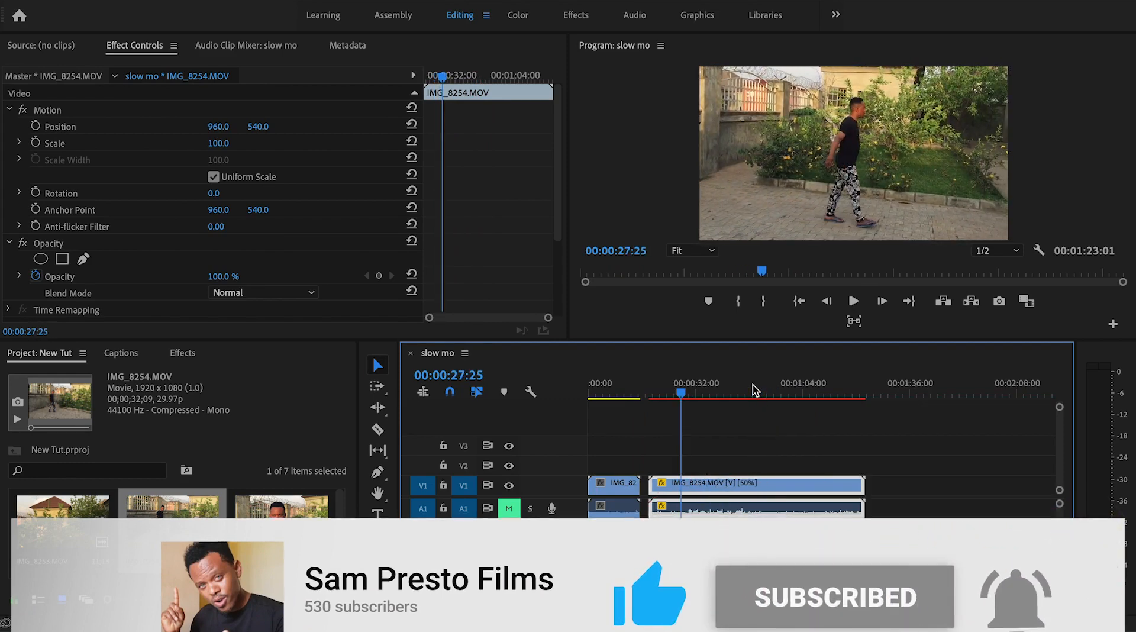
left_click_drag(863, 485, 720, 485)
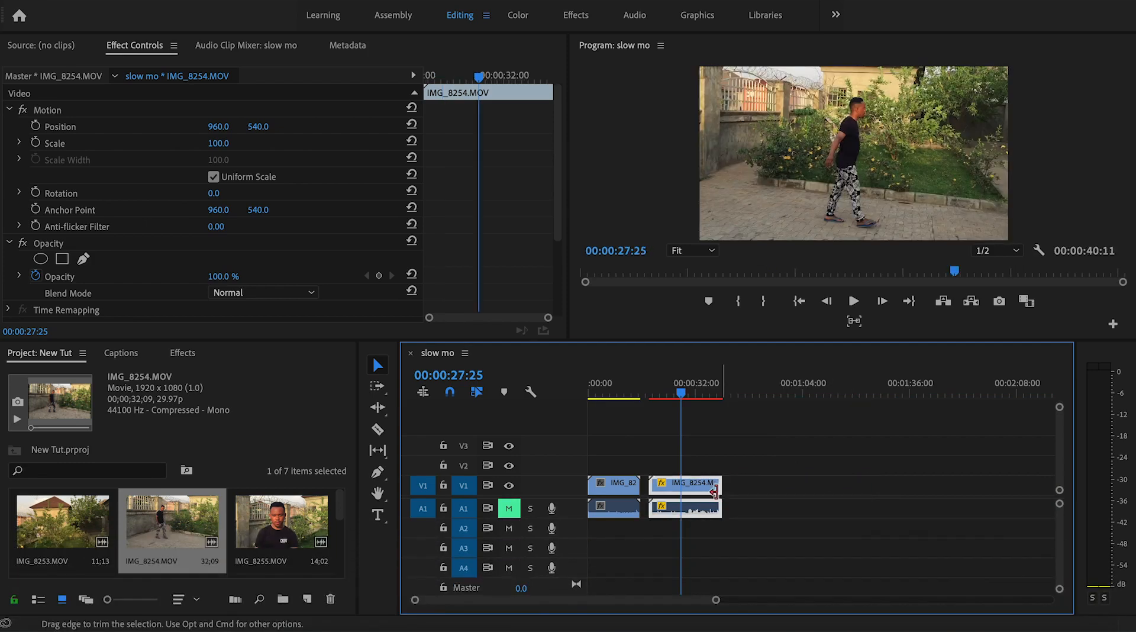
key("space")
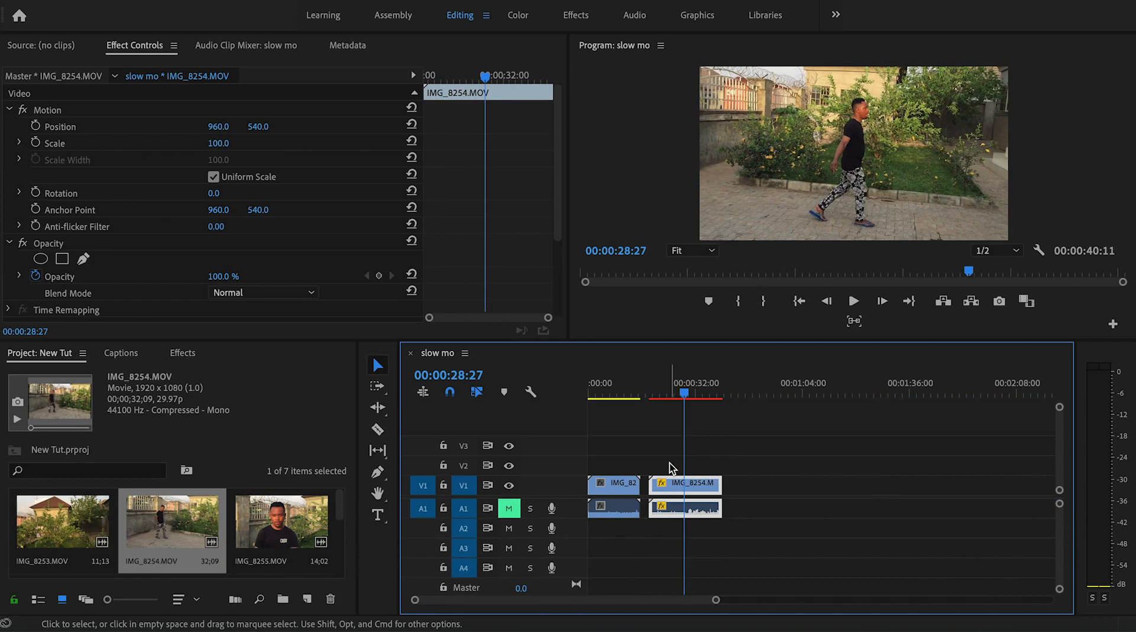
Play the rendered IMG_8254.MOV clip from several points to review the smoothness of its slow motion.
left_click_drag(684, 387, 663, 393)
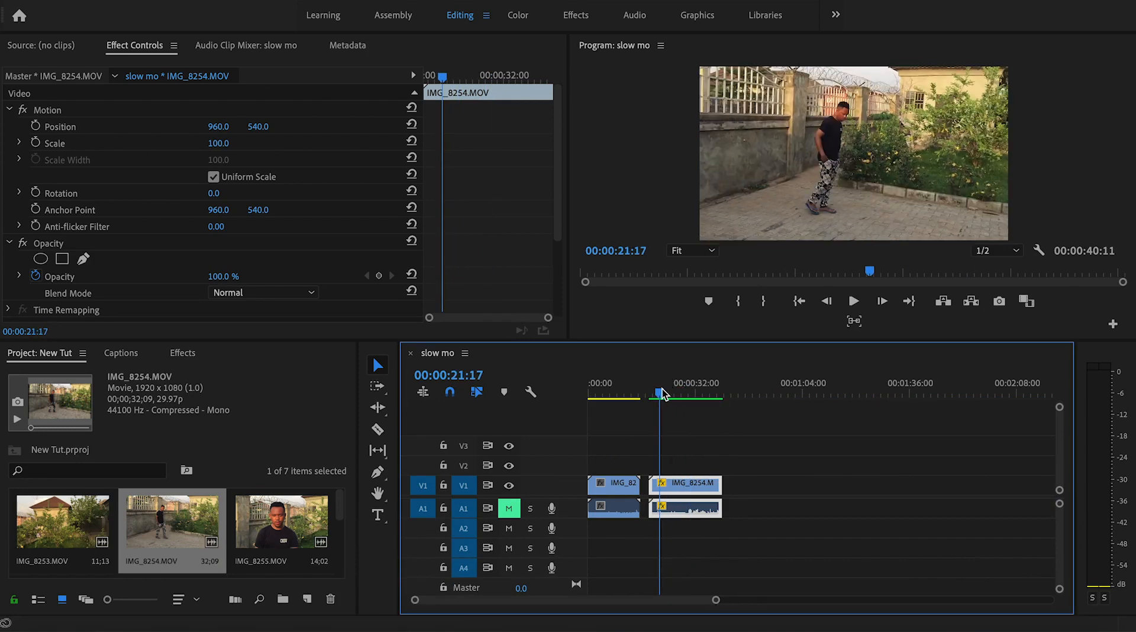
key("space")
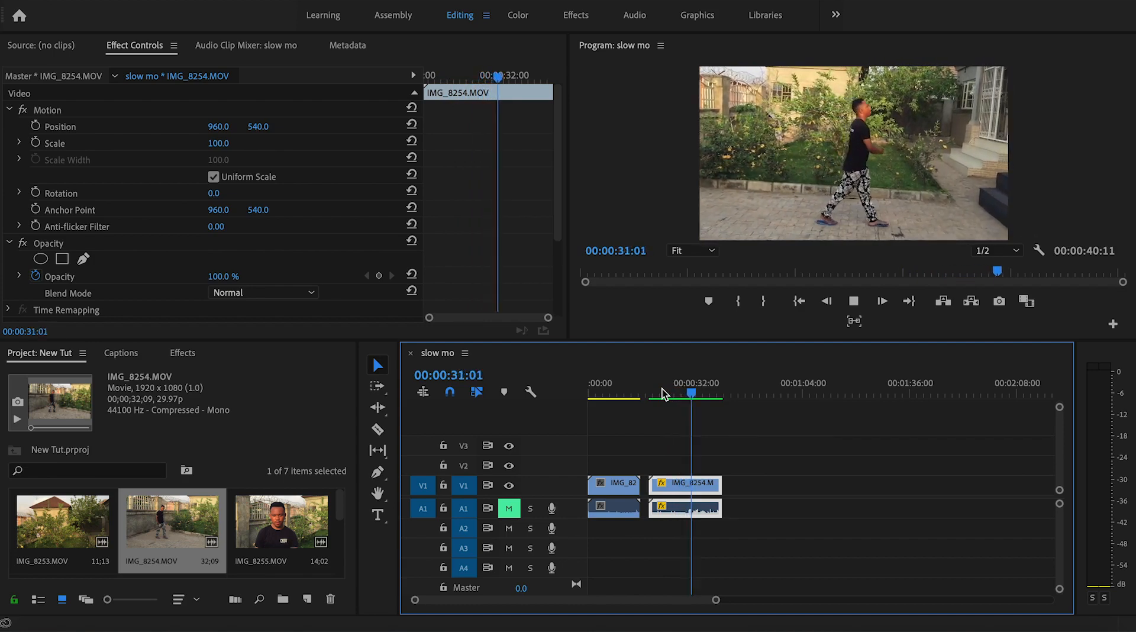
left_click(662, 388)
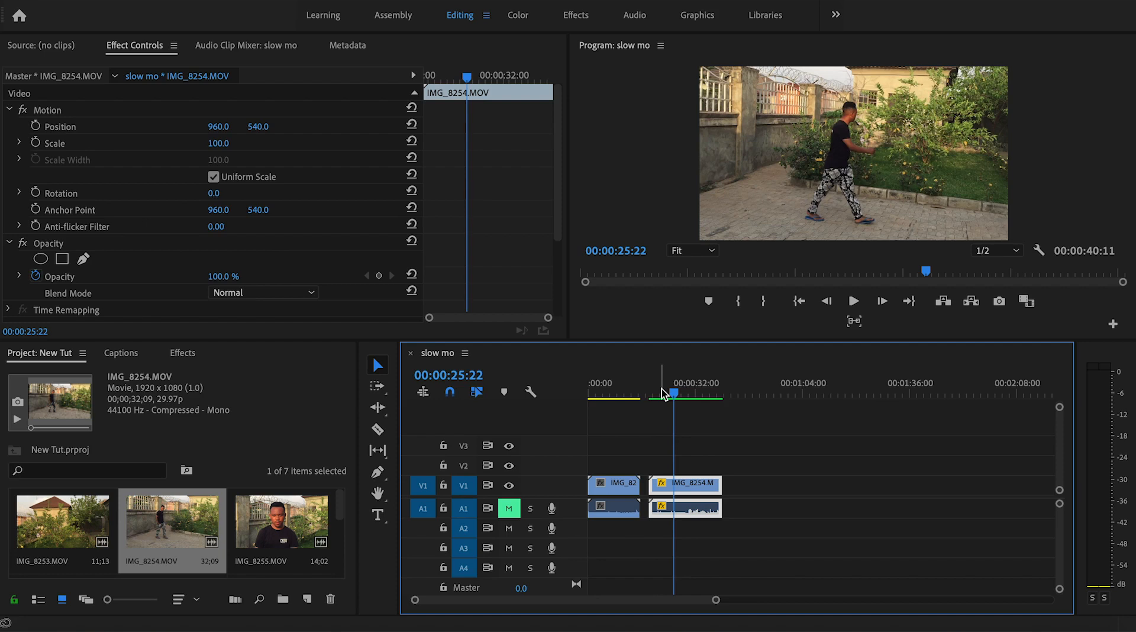
left_click(681, 386)
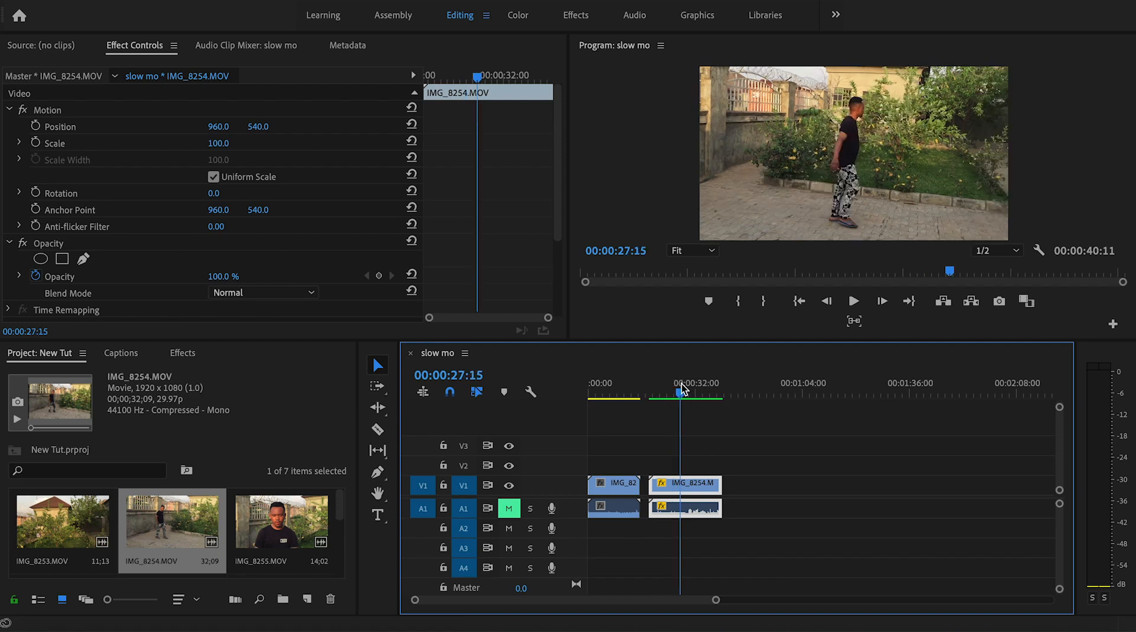
key("space")
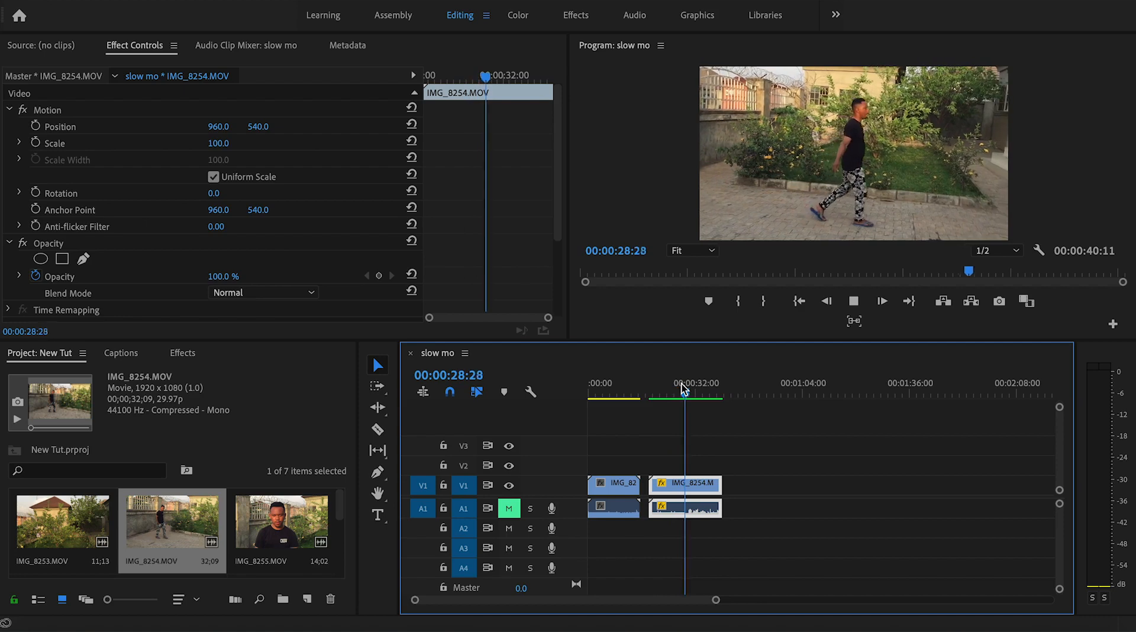
left_click(666, 390)
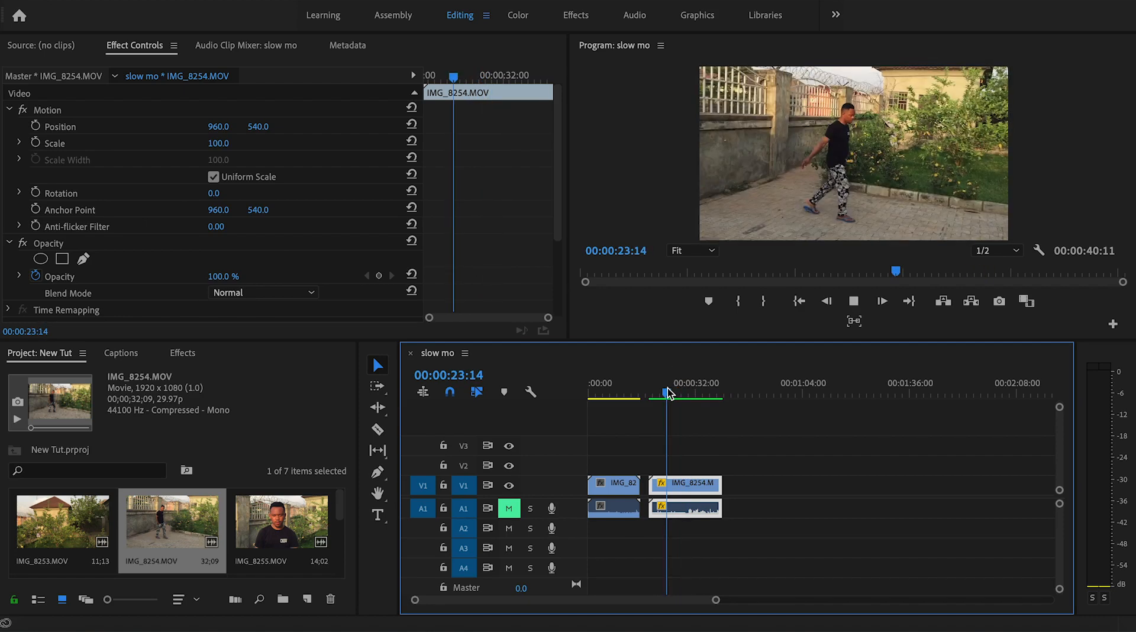